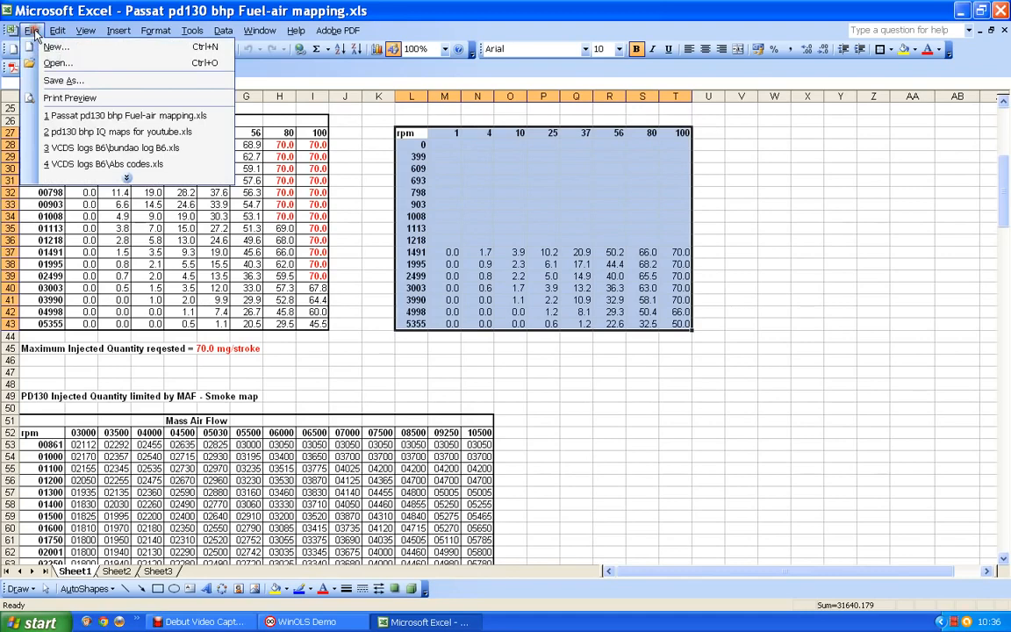
# Step: Clear everything, including contents and formatting, from the selected duplicate rpm table in L27:T43
pyautogui.moveTo(55, 32)
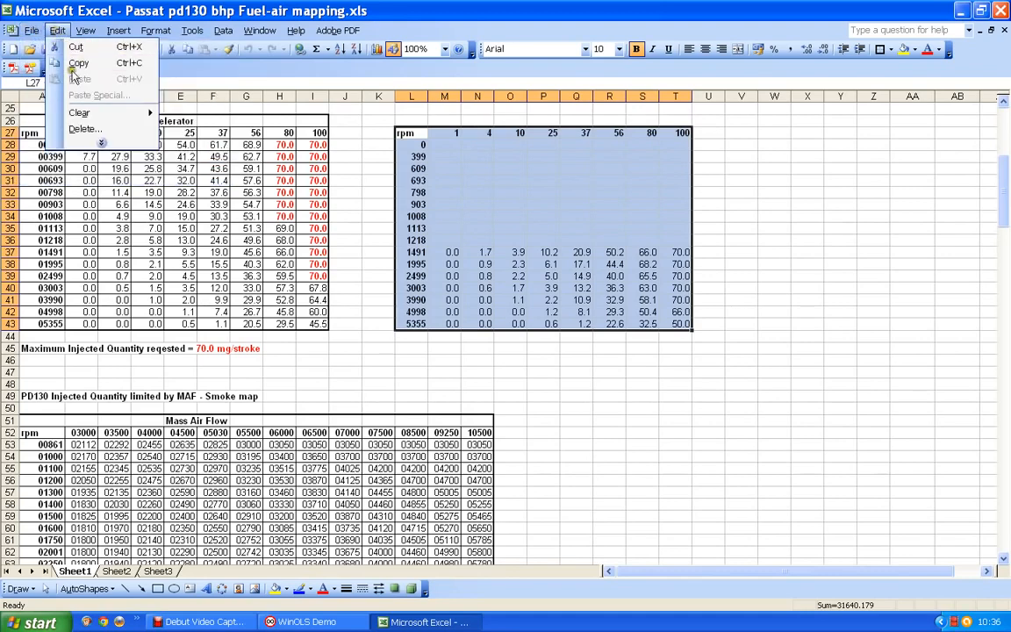
pyautogui.moveTo(91, 110)
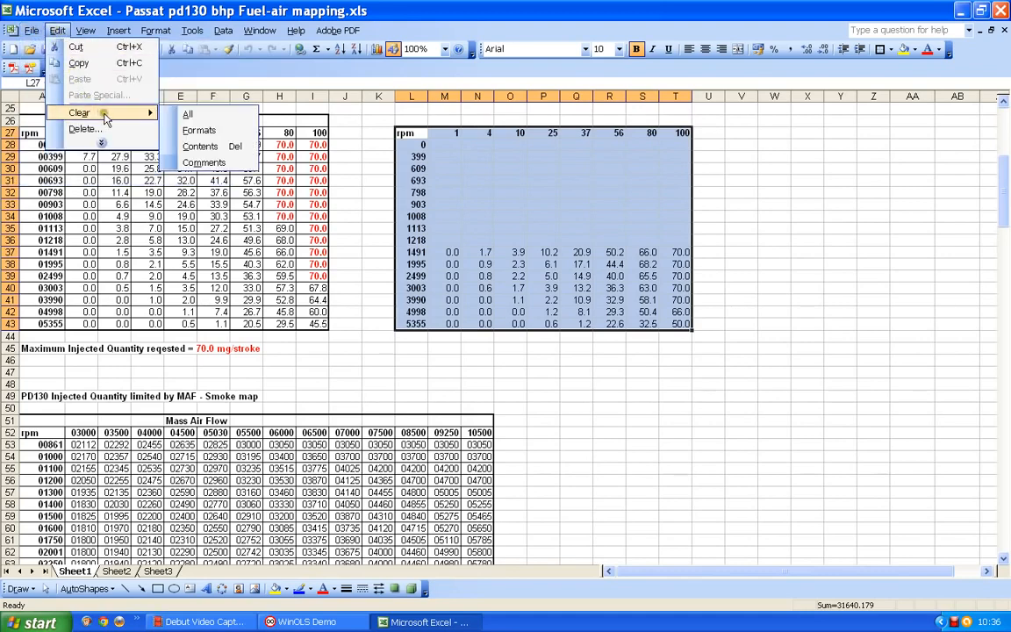
pyautogui.click(207, 117)
pyautogui.click(580, 181)
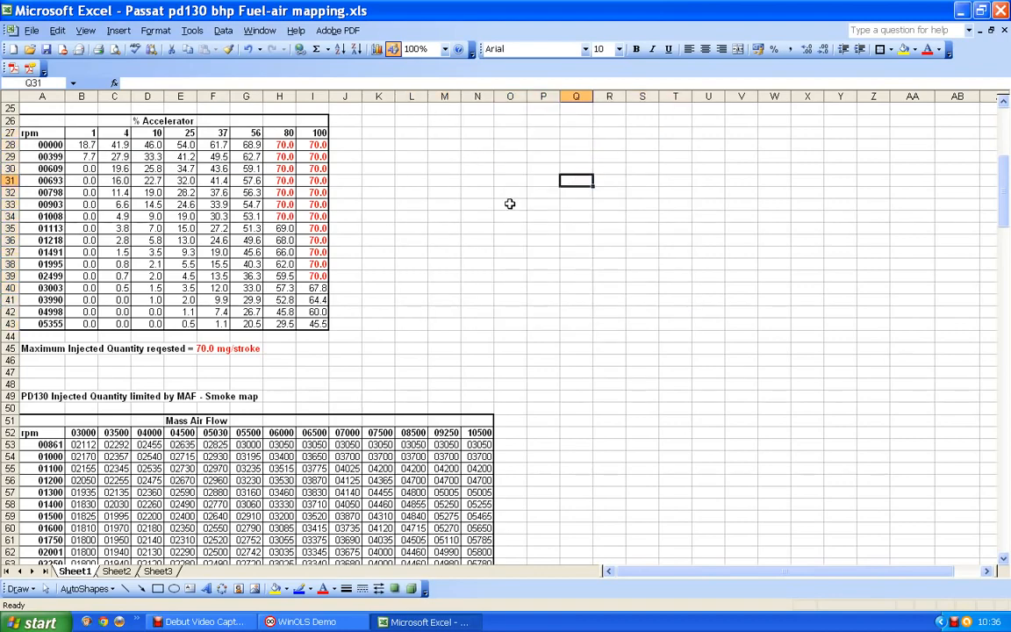
# Step: Examine the smoke map tables of injected quantity against mass air flow and the yellow air-to-fuel ratio table beneath them
pyautogui.scroll(-4, 509, 204)
pyautogui.scroll(-1, 427, 167)
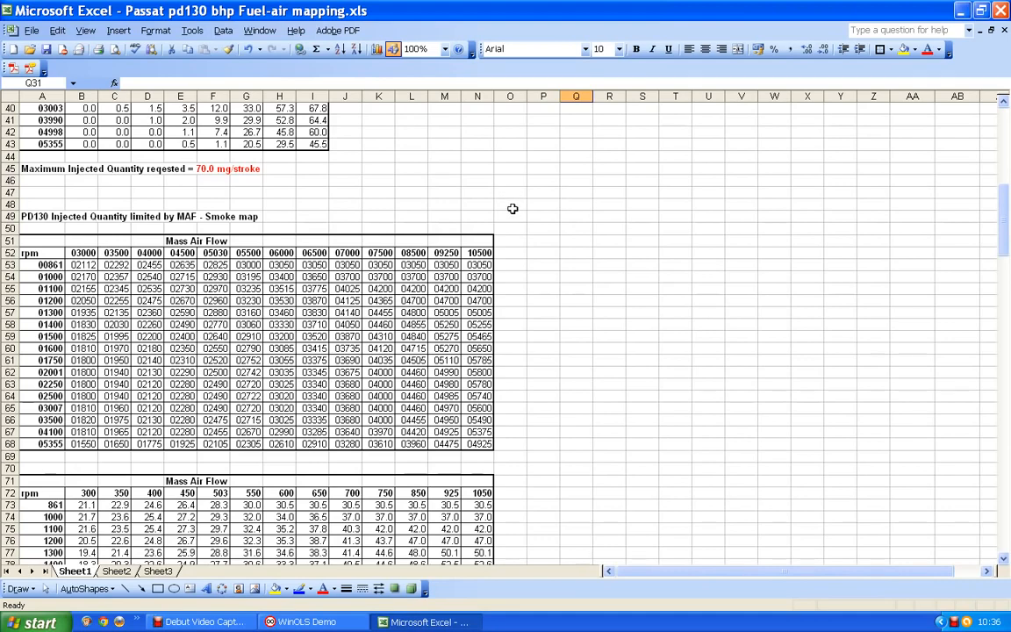
pyautogui.scroll(-7, 558, 205)
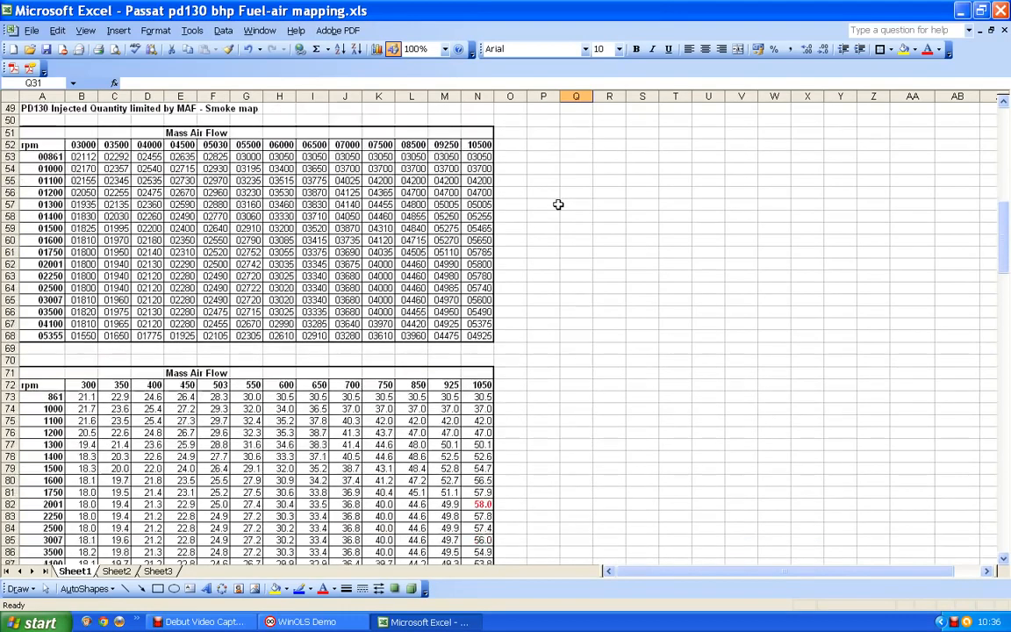
pyautogui.scroll(-3, 559, 205)
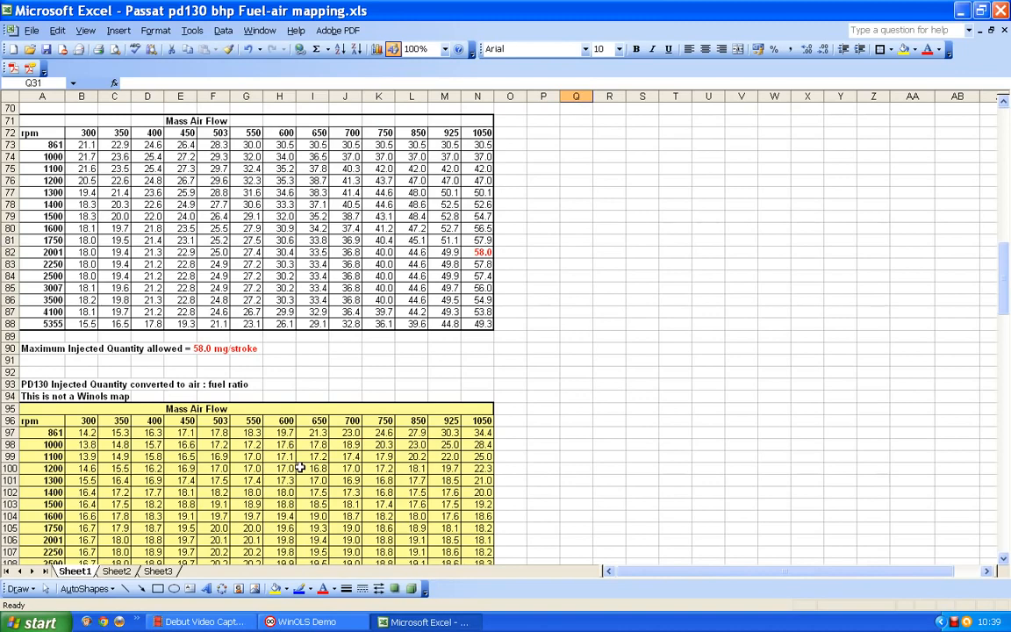
pyautogui.scroll(-1, 300, 468)
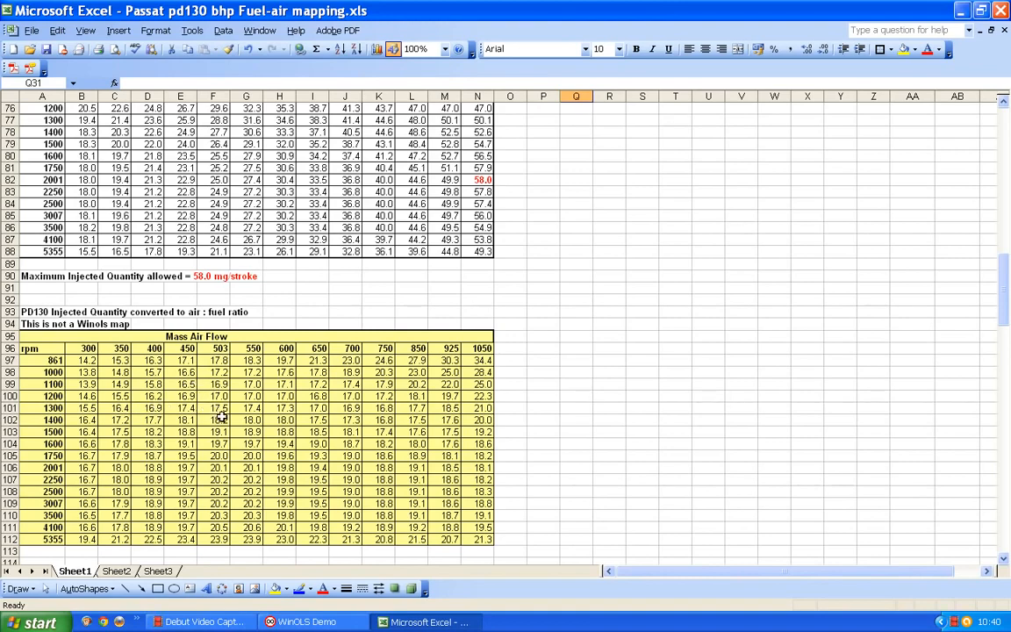
pyautogui.scroll(-1, 215, 408)
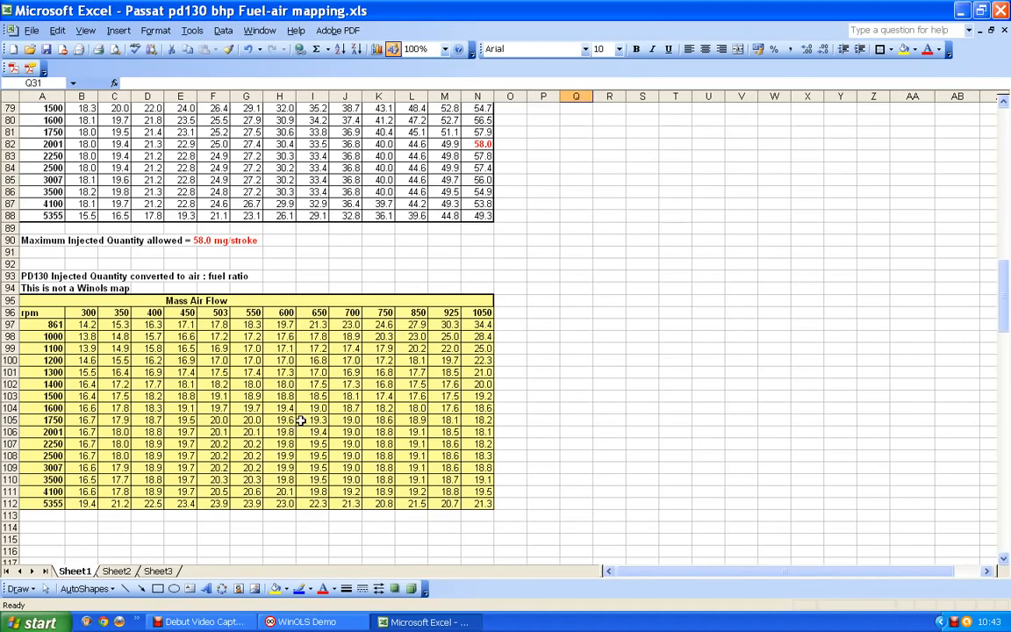
pyautogui.scroll(2, 300, 421)
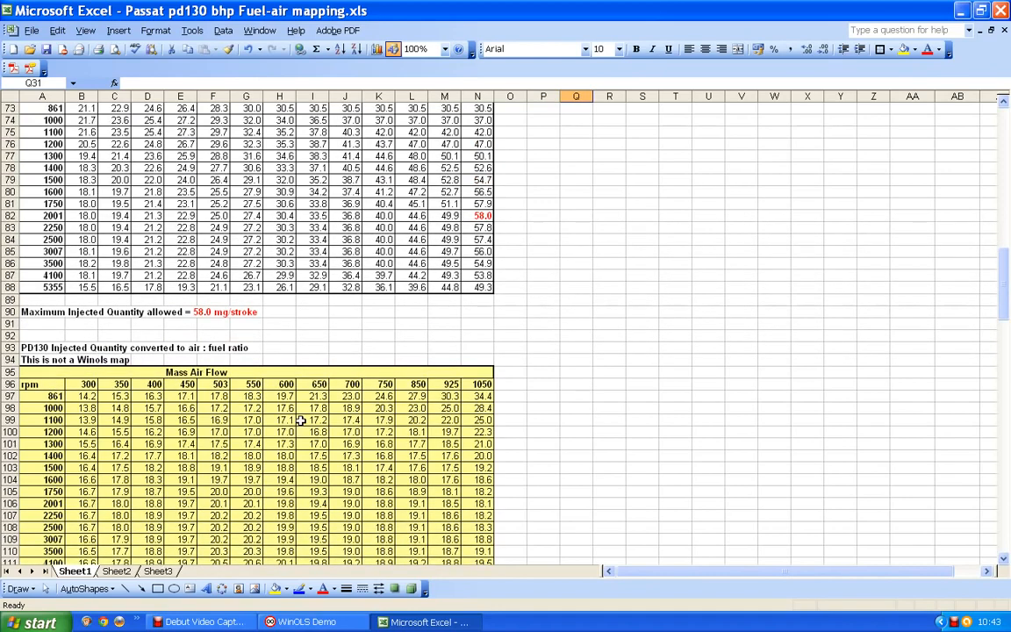
pyautogui.scroll(1, 300, 421)
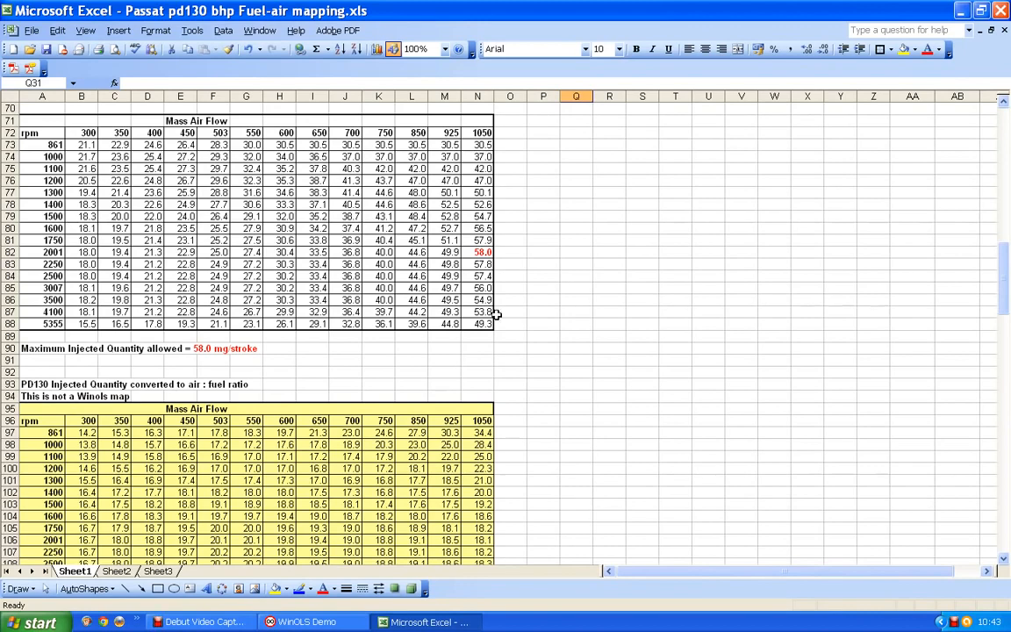
# Step: Inspect the air-to-fuel ratio formulas in N97 and N98 and compare the ratio table with the injected quantity table above
pyautogui.click(487, 434)
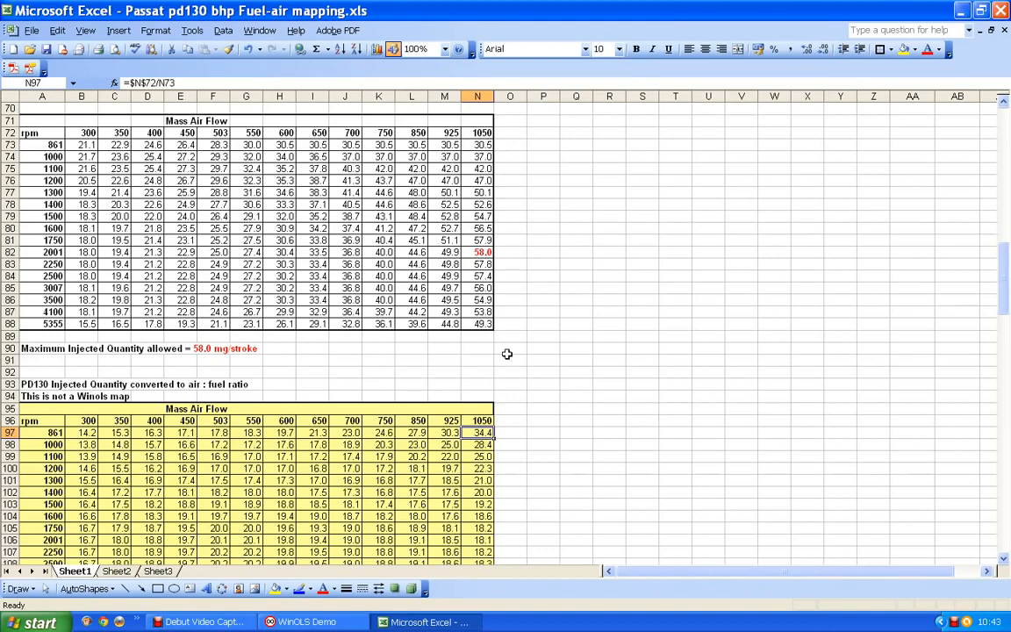
pyautogui.click(483, 446)
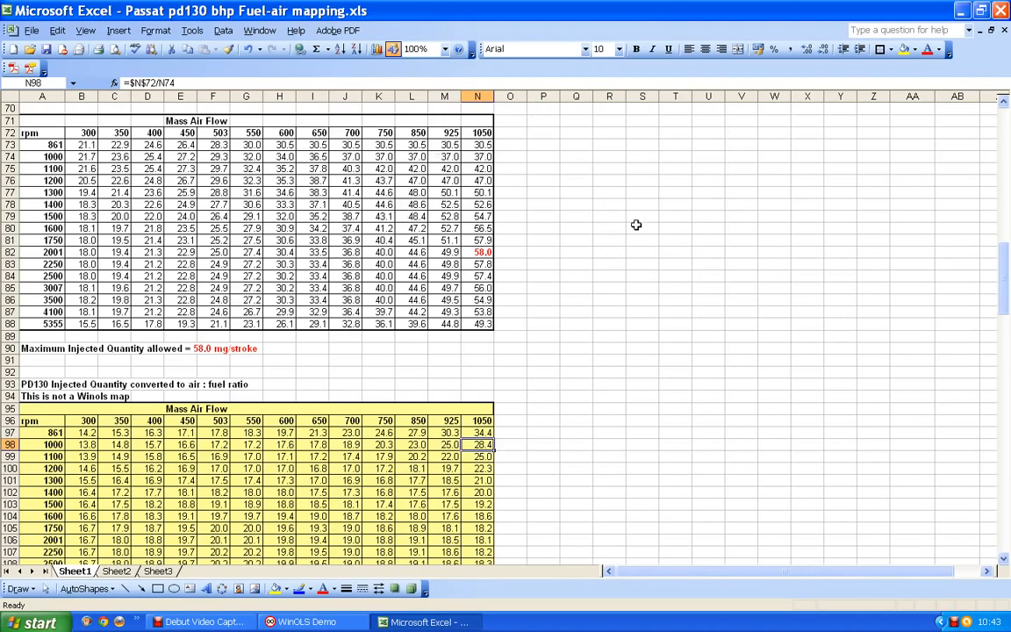
pyautogui.scroll(-3, 582, 175)
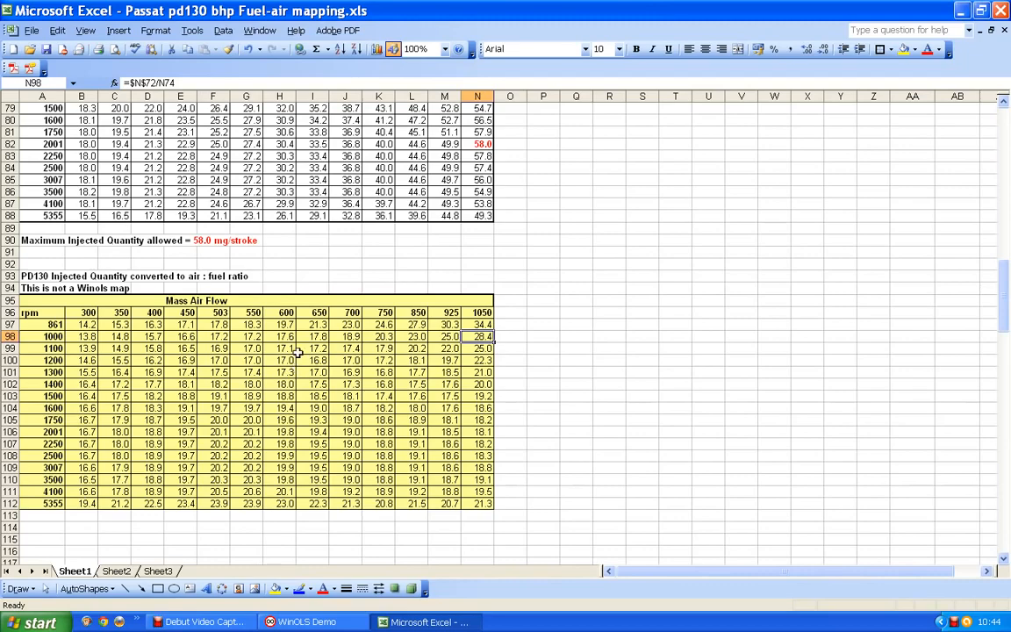
pyautogui.scroll(2, 298, 352)
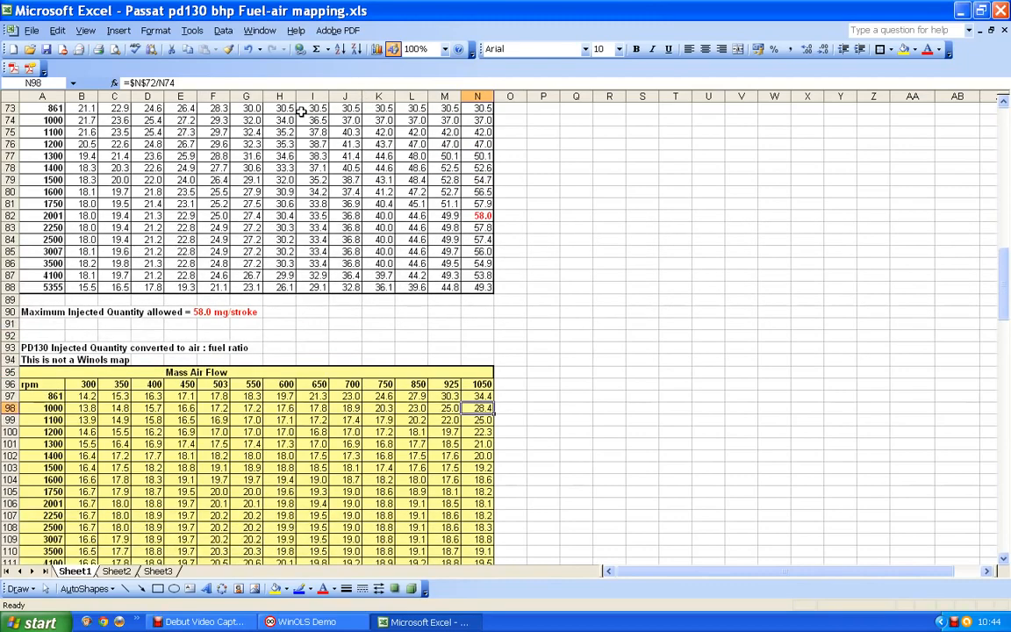
pyautogui.scroll(2, 301, 109)
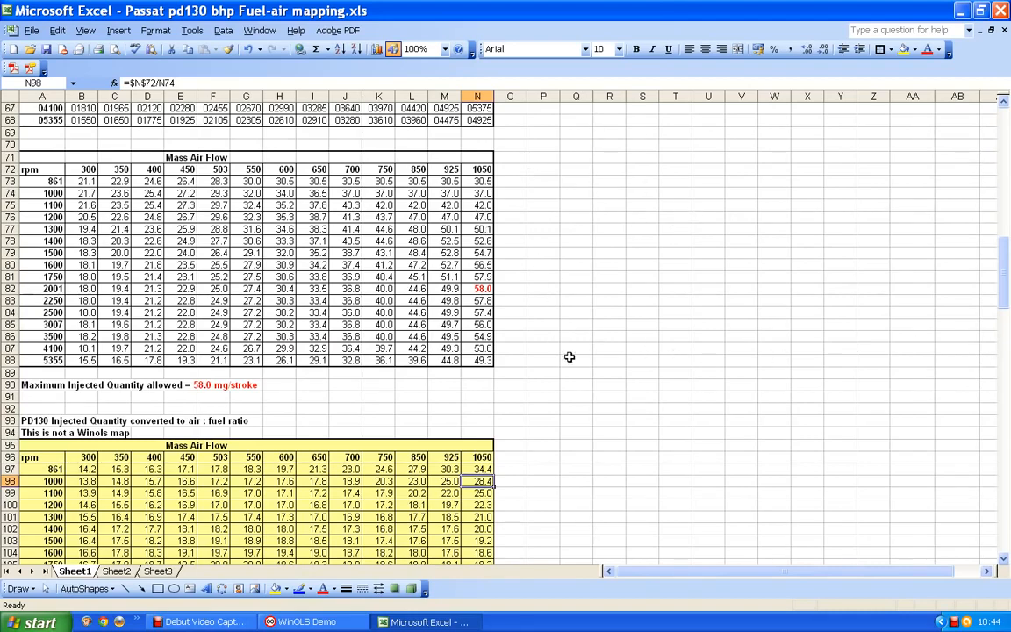
pyautogui.scroll(-4, 934, 244)
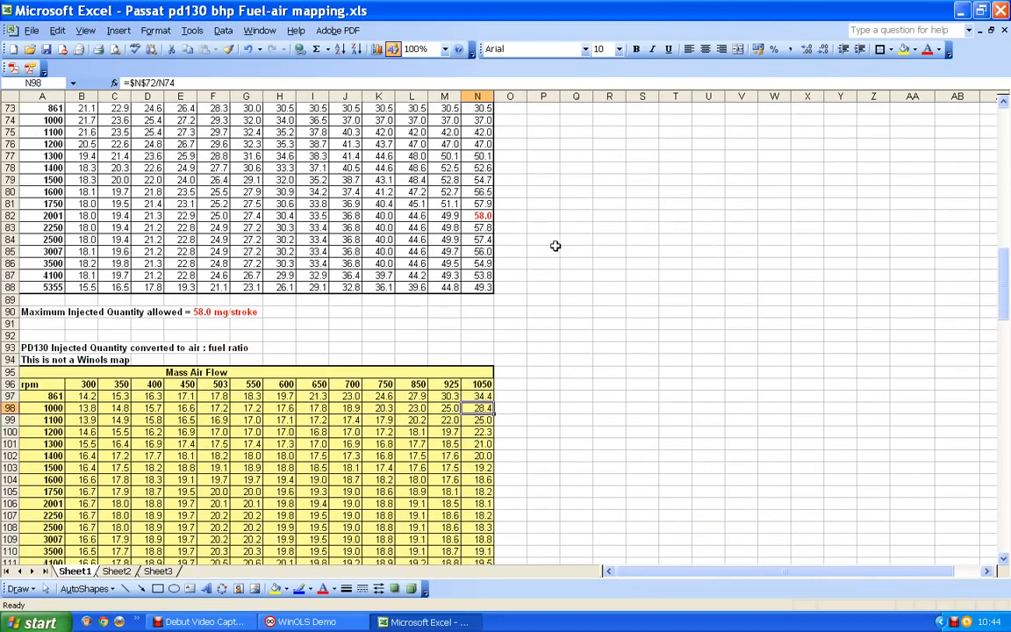
pyautogui.scroll(-1, 553, 246)
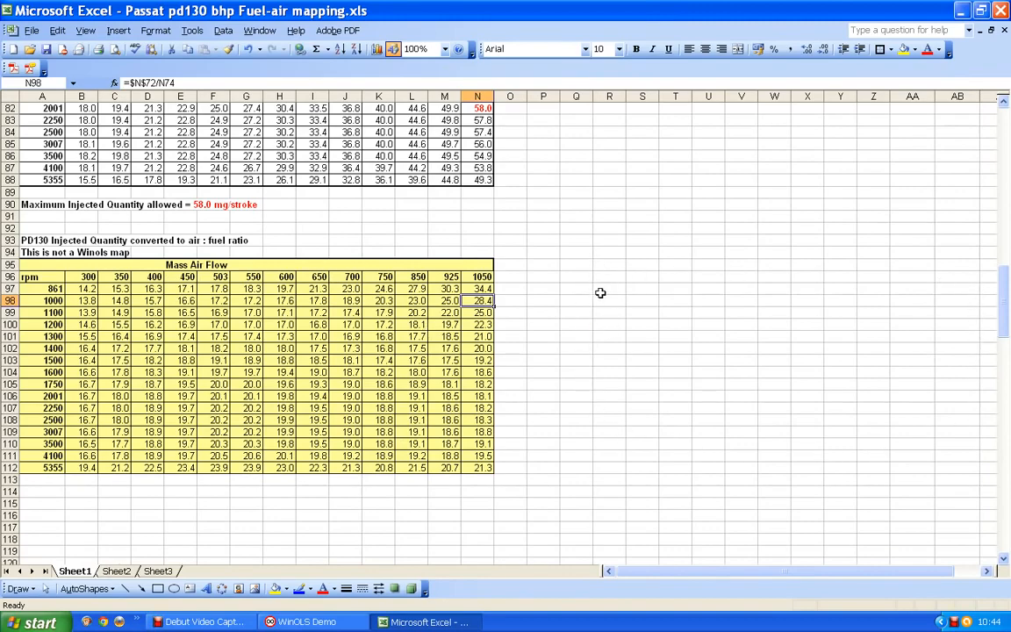
pyautogui.scroll(4, 600, 293)
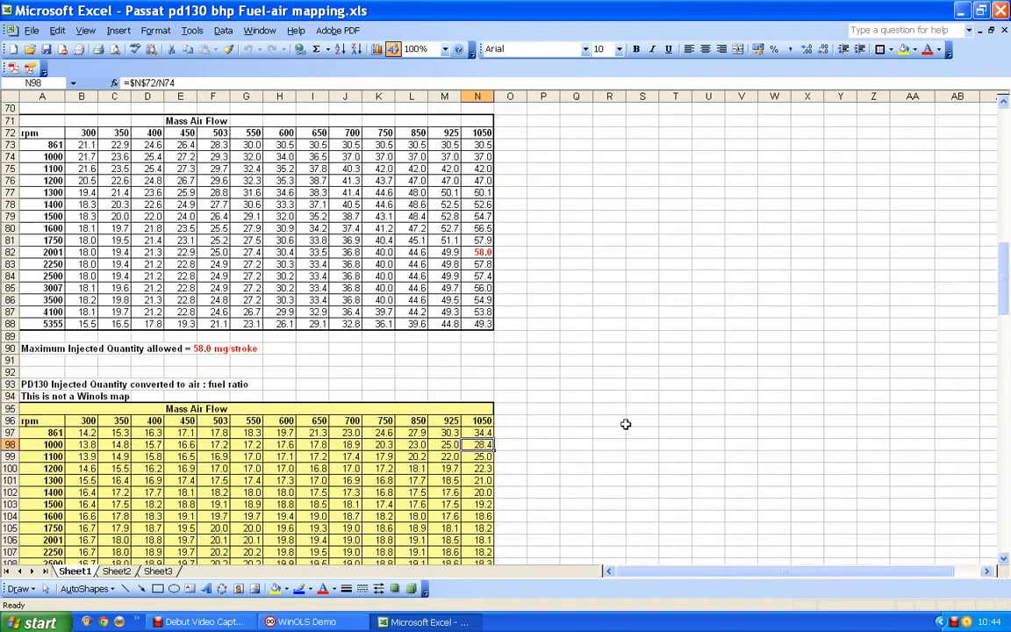
pyautogui.scroll(-3, 600, 358)
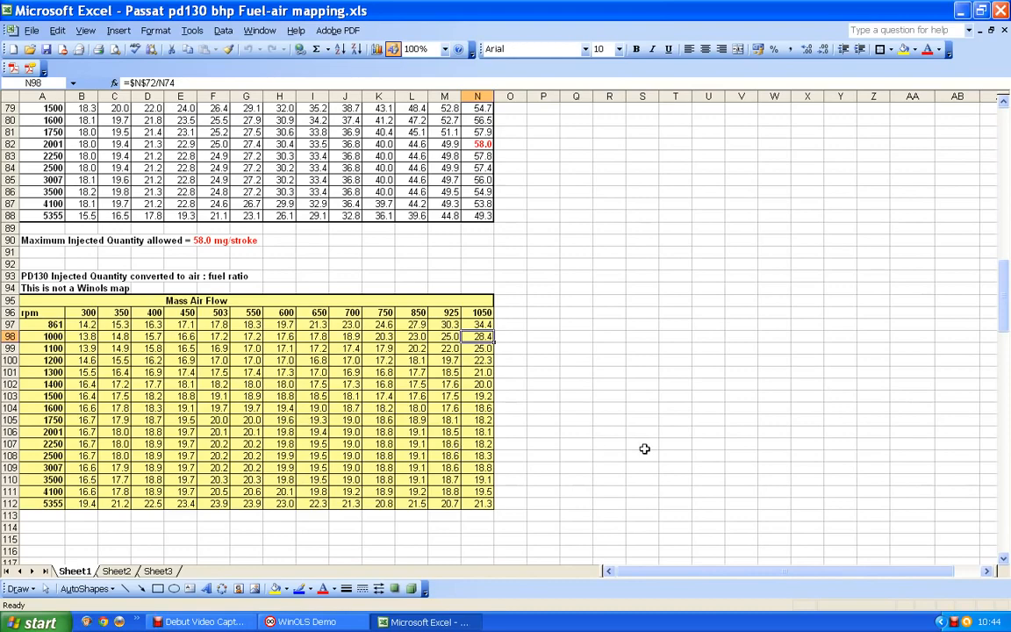
# Step: Enter the formula =A72 in cell P72 to start a linked copy of the injected quantity table
pyautogui.scroll(4, 705, 445)
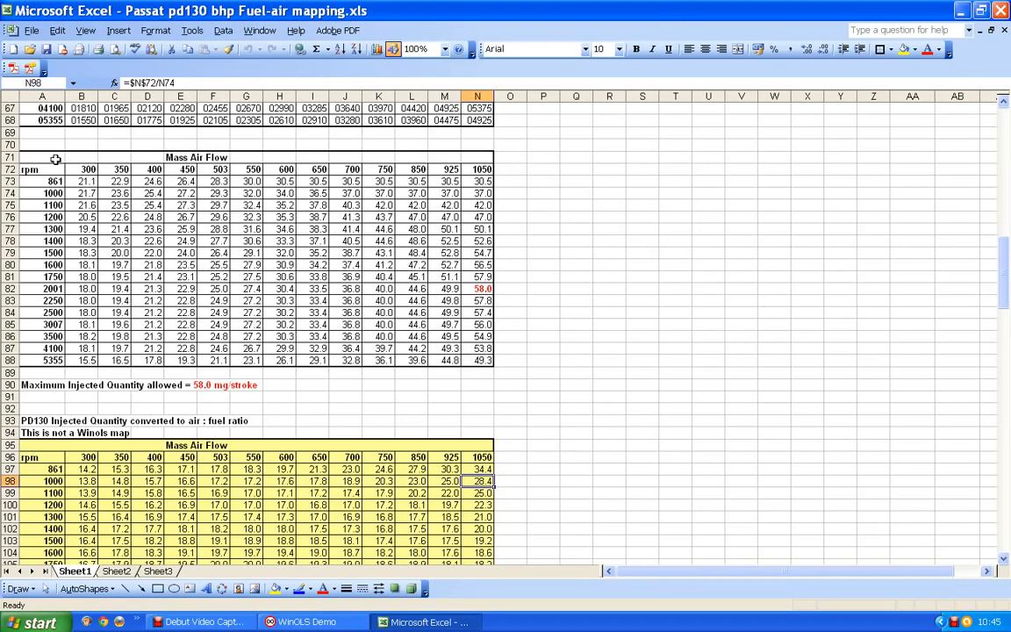
pyautogui.click(546, 170)
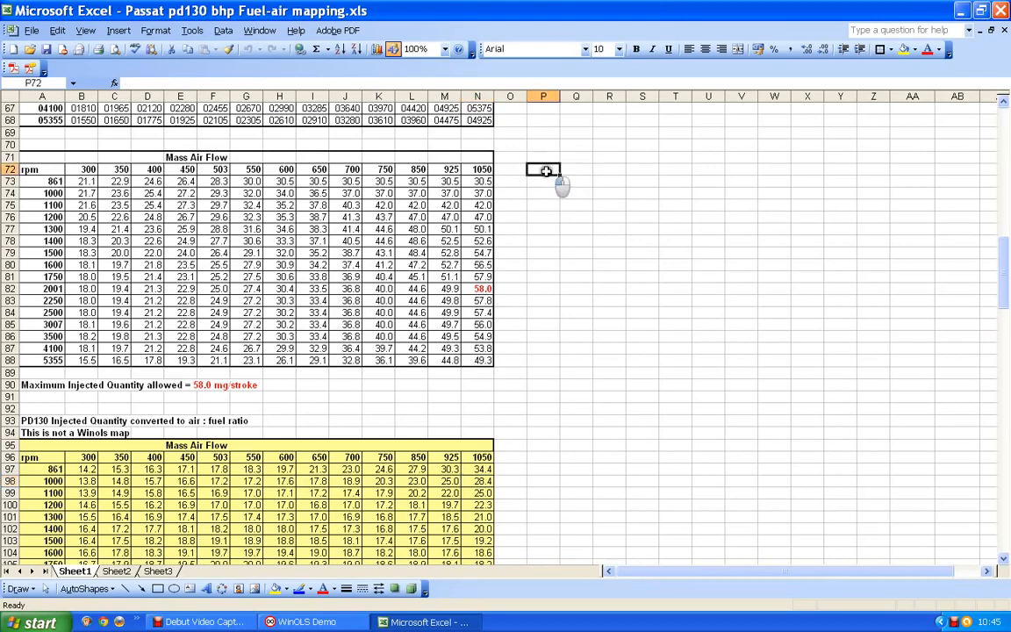
pyautogui.write('=')
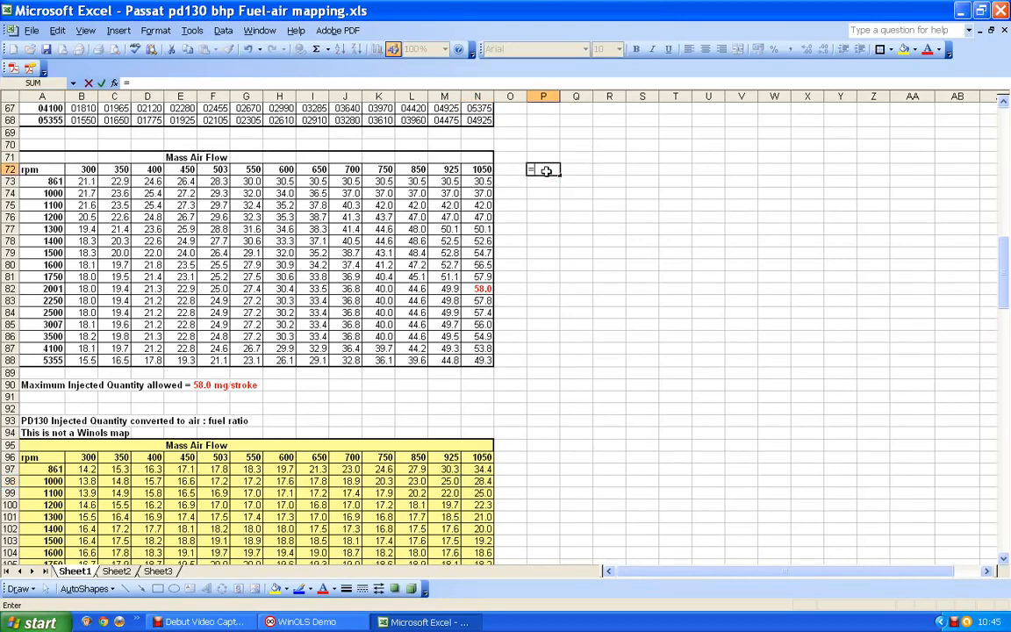
pyautogui.click(47, 170)
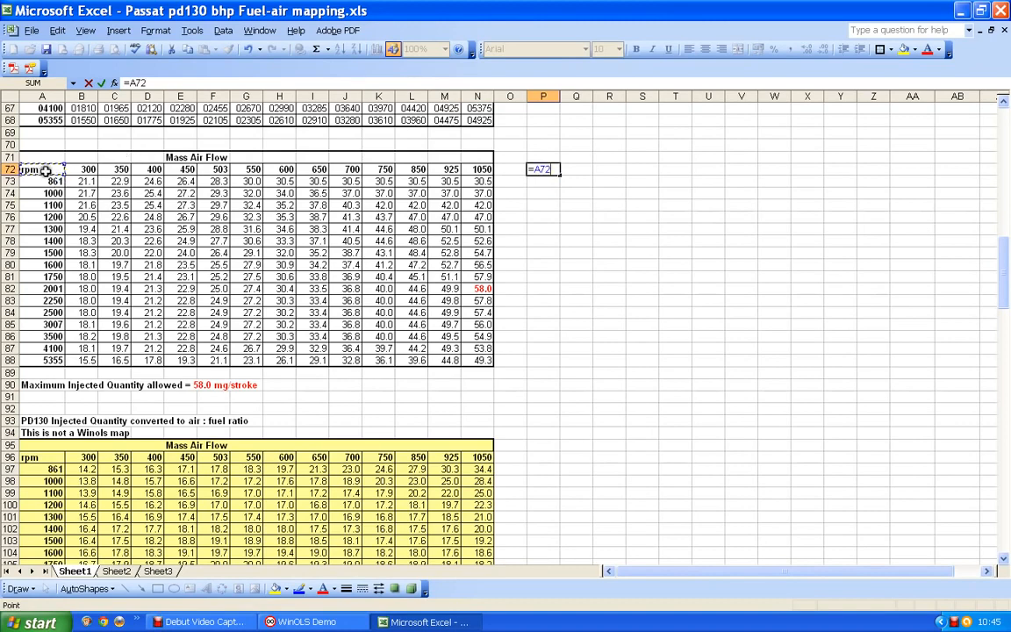
pyautogui.press('Return')
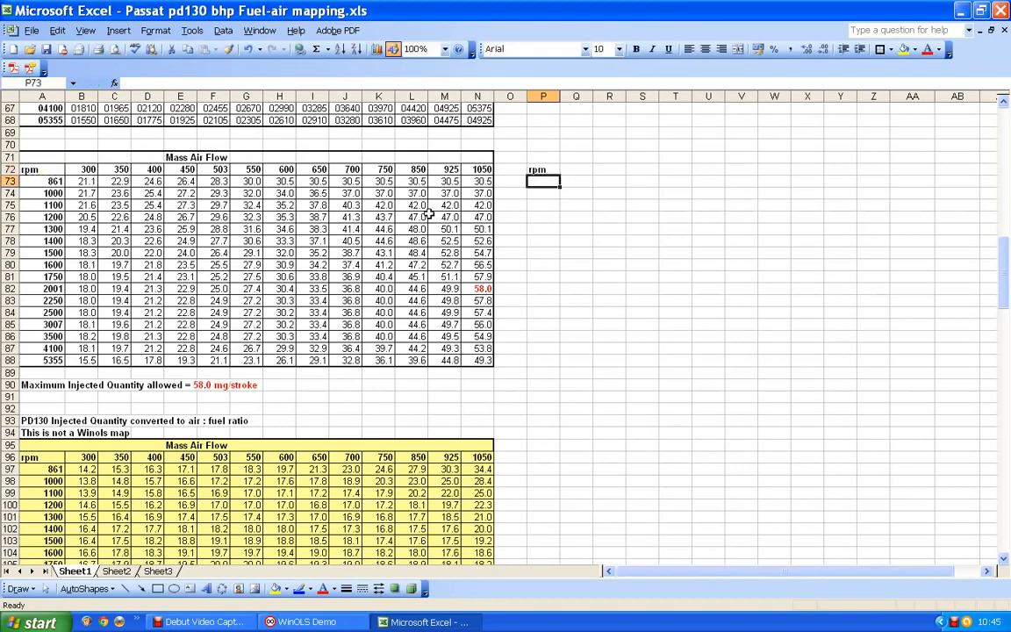
# Step: Fill the P72 reference across to AC72 for the mass air flow headings and down to P88 for the rpm headings
pyautogui.click(543, 169)
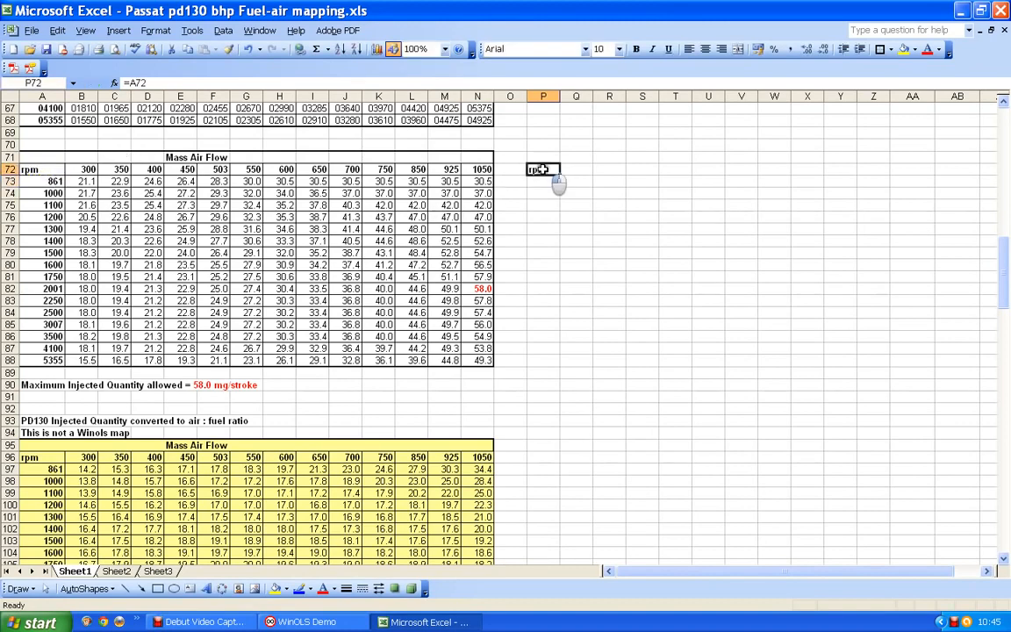
pyautogui.moveTo(560, 174); pyautogui.dragTo(887, 174)
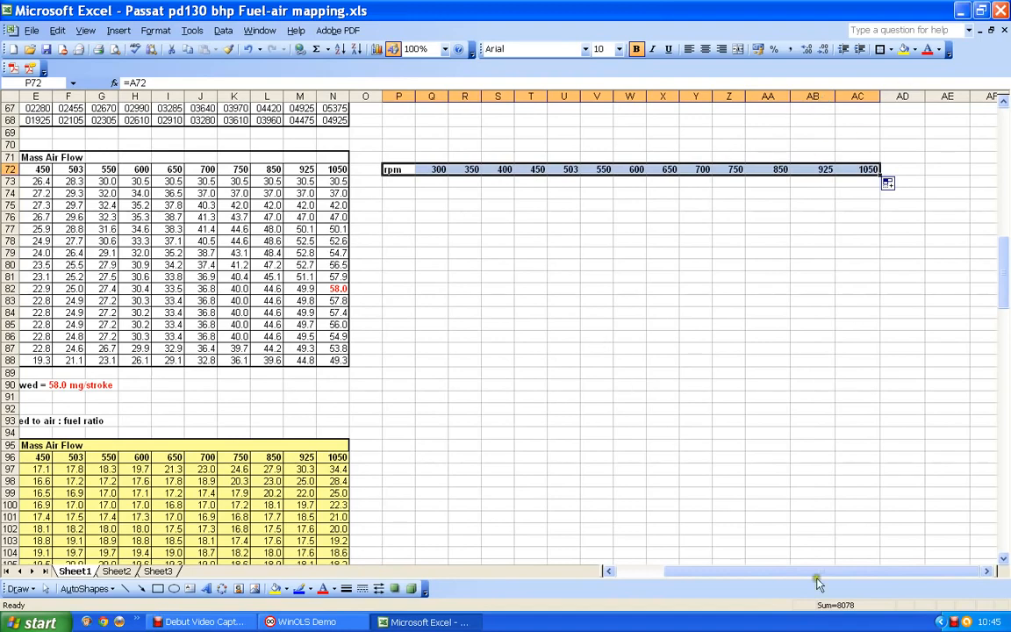
pyautogui.moveTo(790, 572); pyautogui.dragTo(727, 577)
pyautogui.click(532, 169)
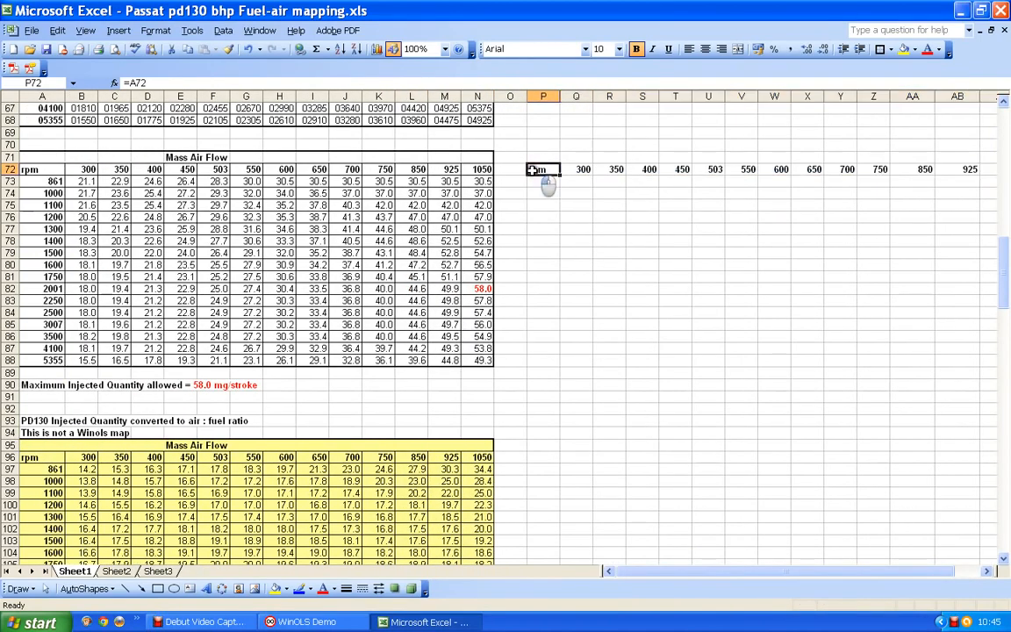
pyautogui.moveTo(559, 175); pyautogui.dragTo(553, 362)
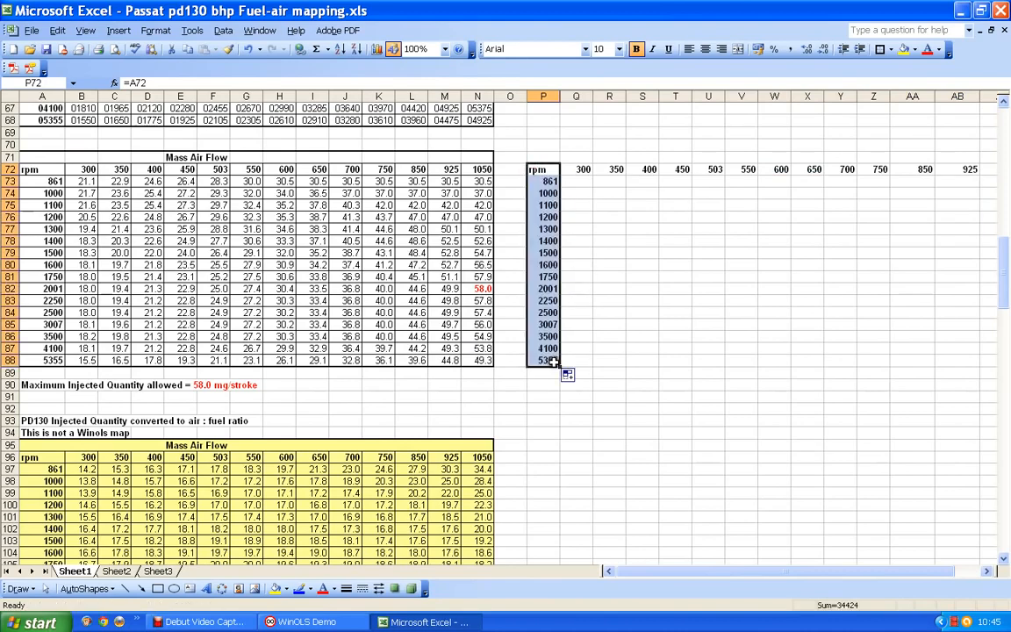
pyautogui.click(550, 313)
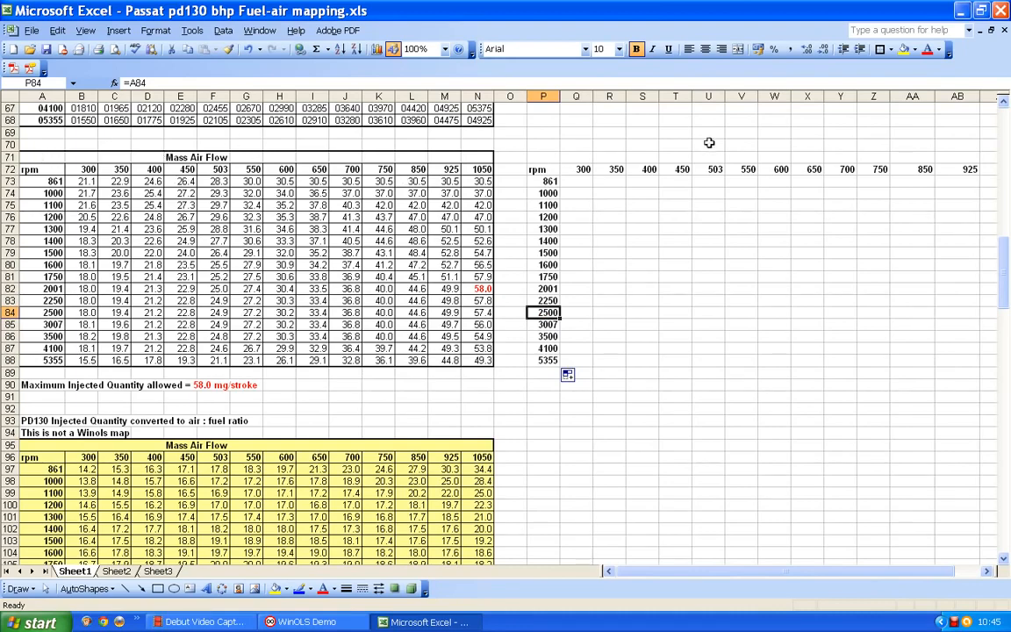
# Step: Enter the formula =B73 in cell Q73 to link the first injected quantity value
pyautogui.click(578, 180)
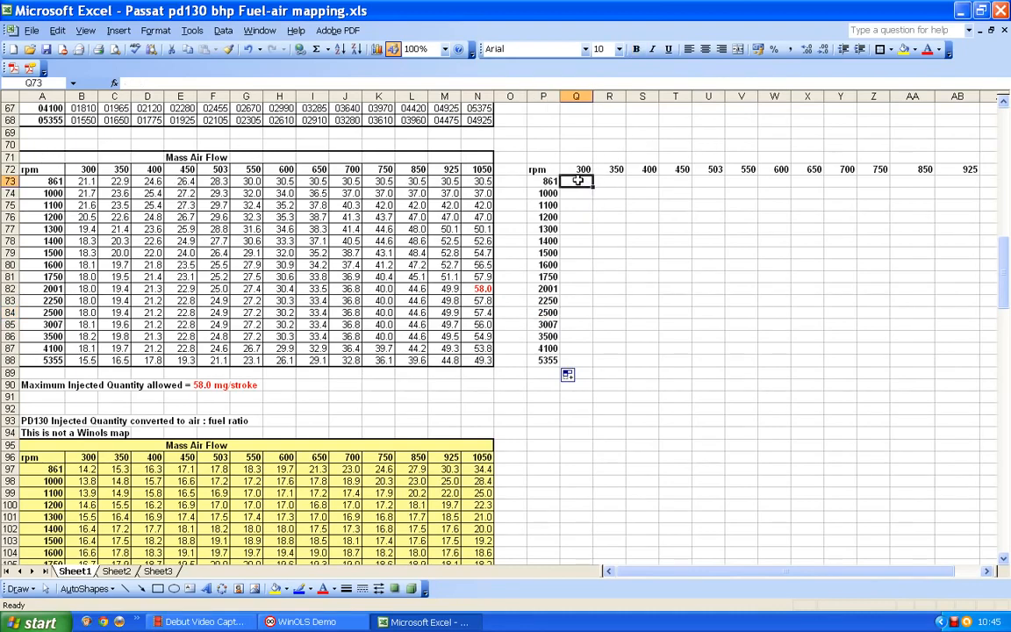
pyautogui.write('=')
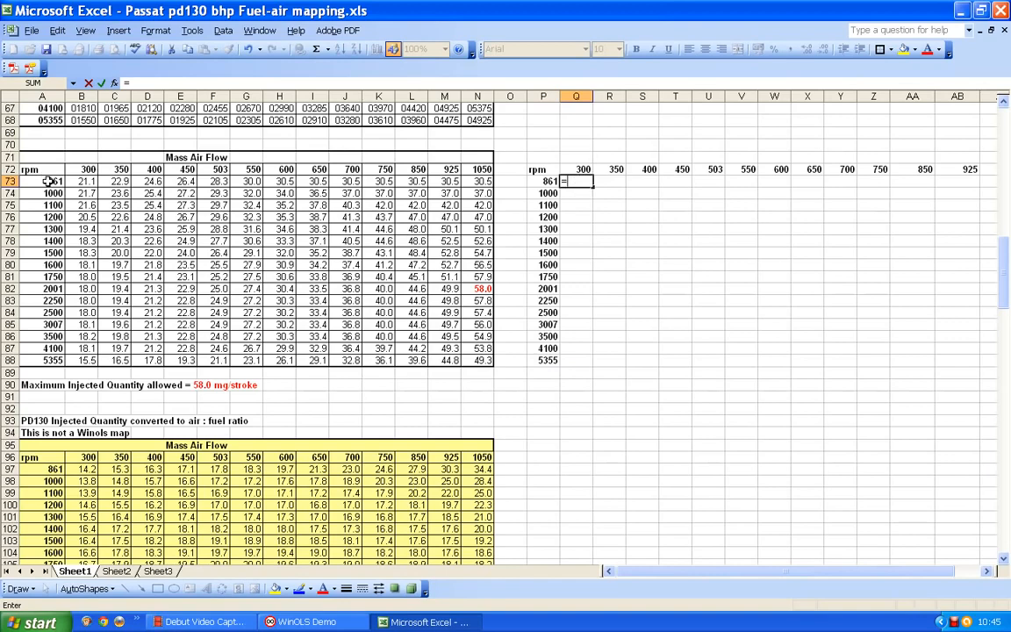
pyautogui.click(89, 185)
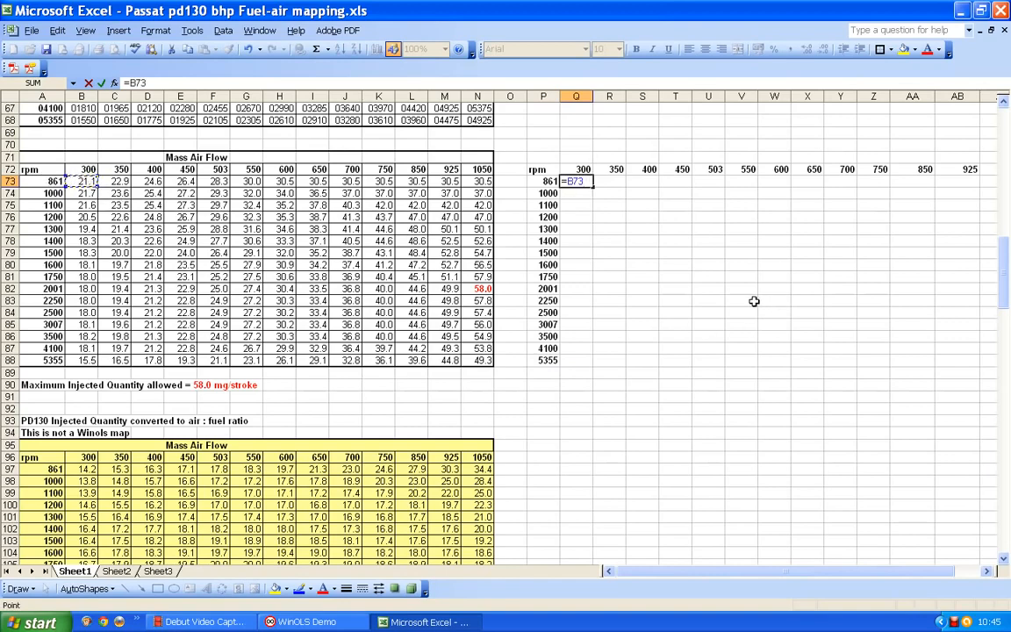
pyautogui.press('Return')
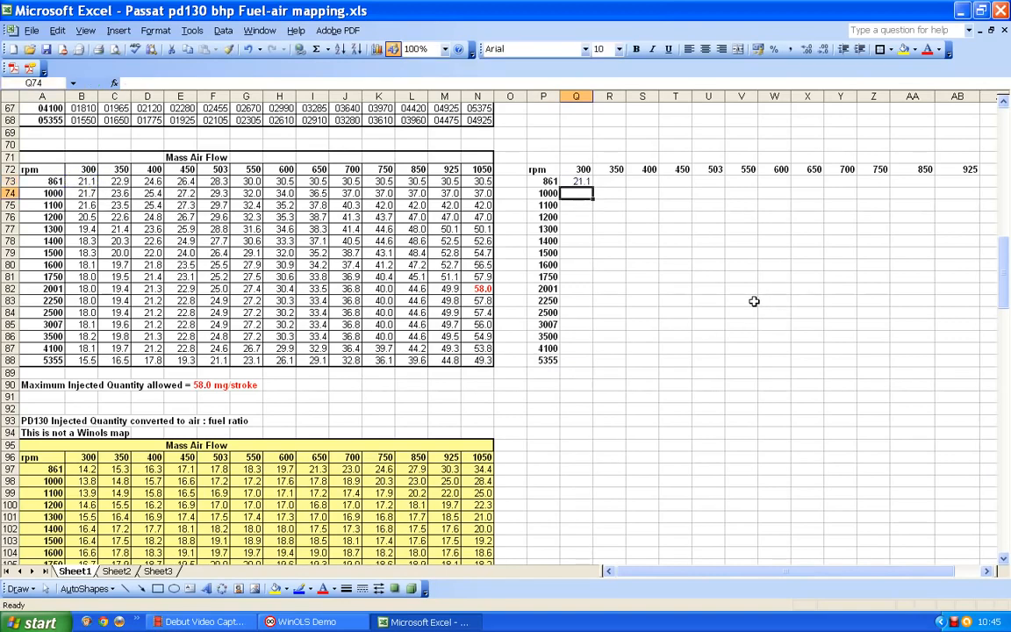
# Step: Change the formula in Q73 to =B73*1.1 to raise the linked injected quantity by 10 percent
pyautogui.click(583, 182)
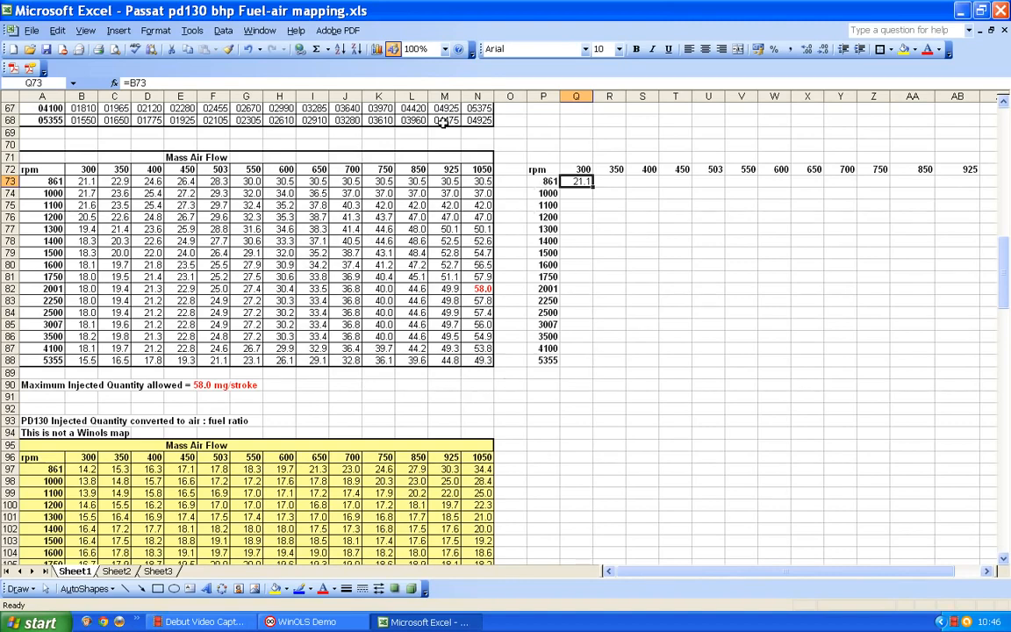
pyautogui.click(163, 83)
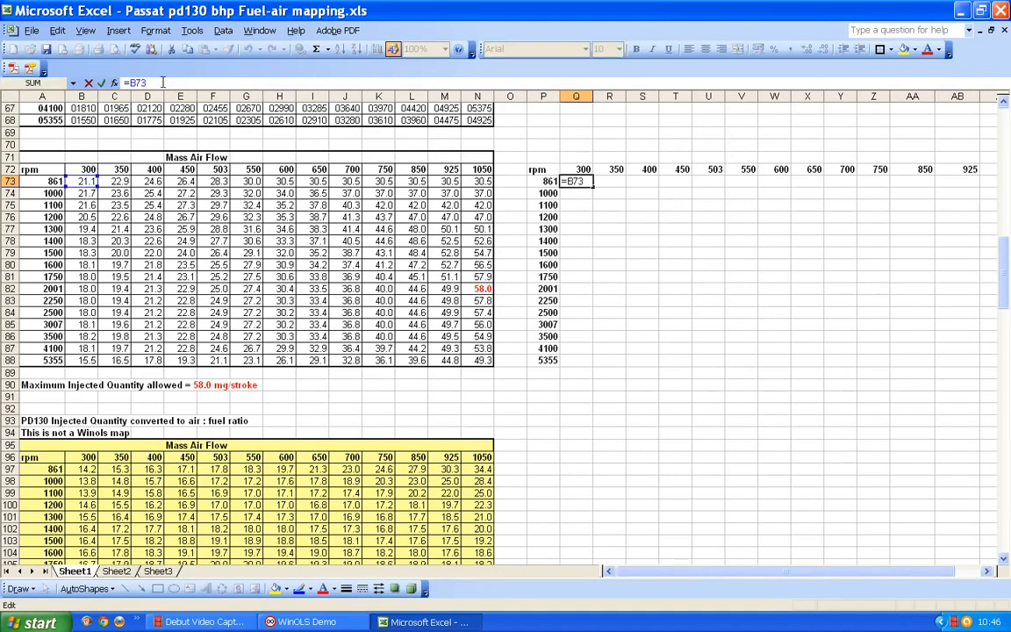
pyautogui.write('*1.1')
pyautogui.press('Return')
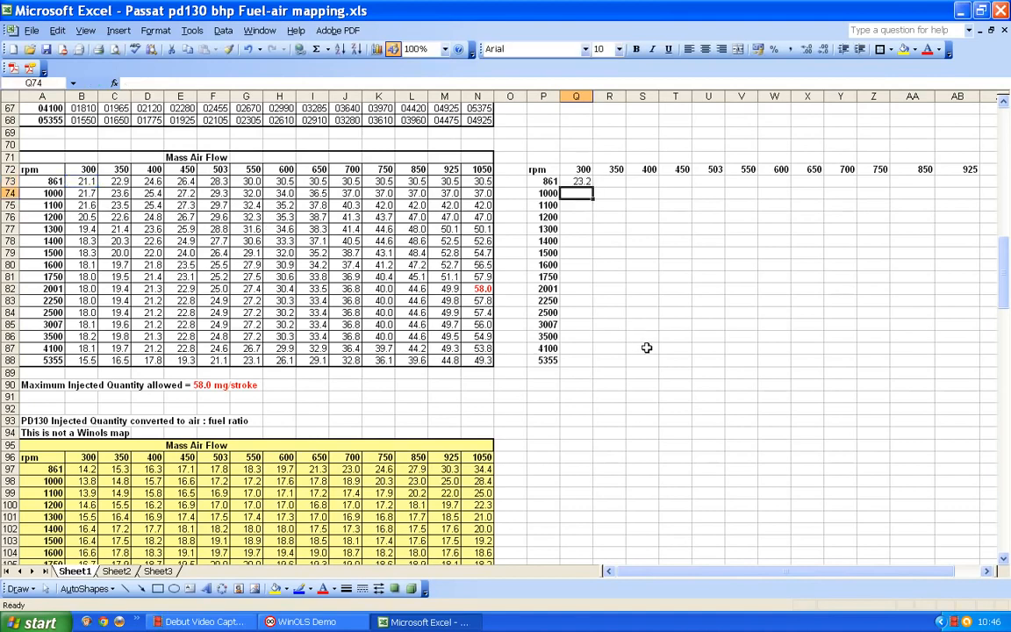
# Step: Fill the Q73 formula with the 1.1 multiplier down to row 88 and across to column AC
pyautogui.click(586, 183)
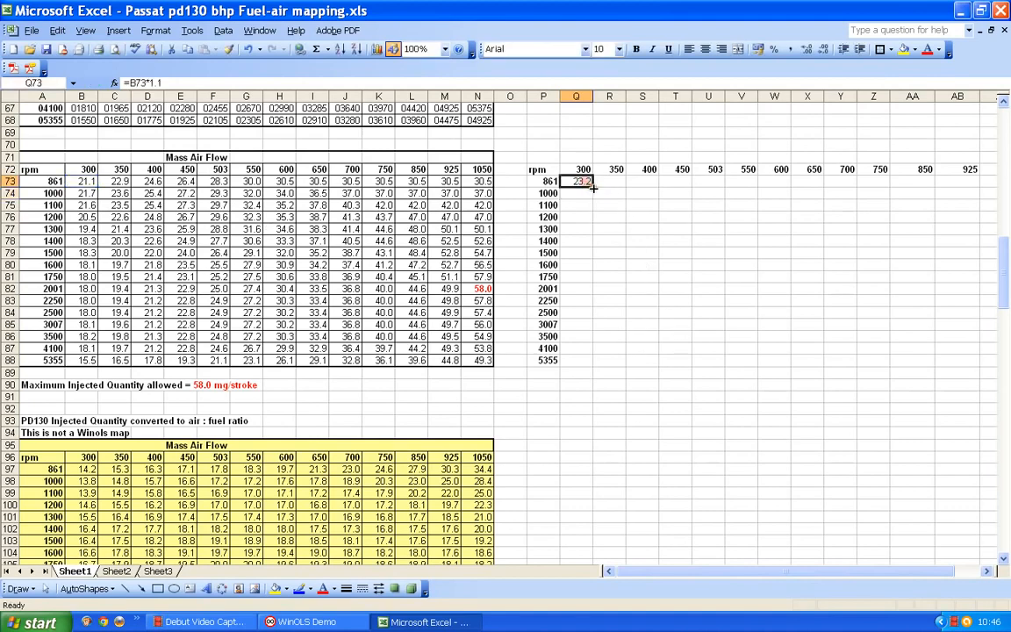
pyautogui.moveTo(594, 188); pyautogui.dragTo(594, 361)
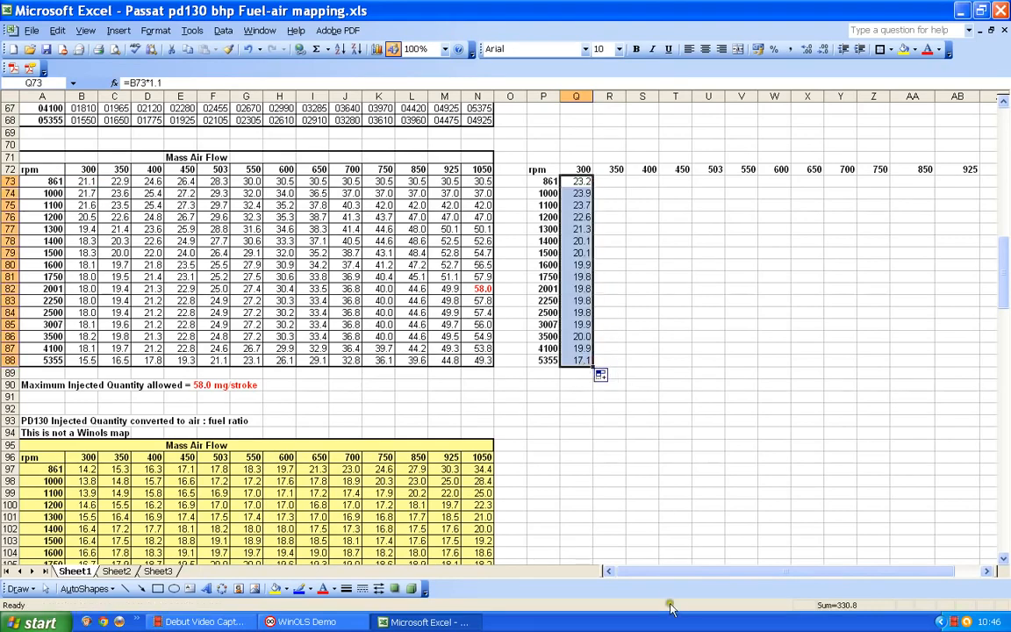
pyautogui.moveTo(668, 573); pyautogui.dragTo(706, 576)
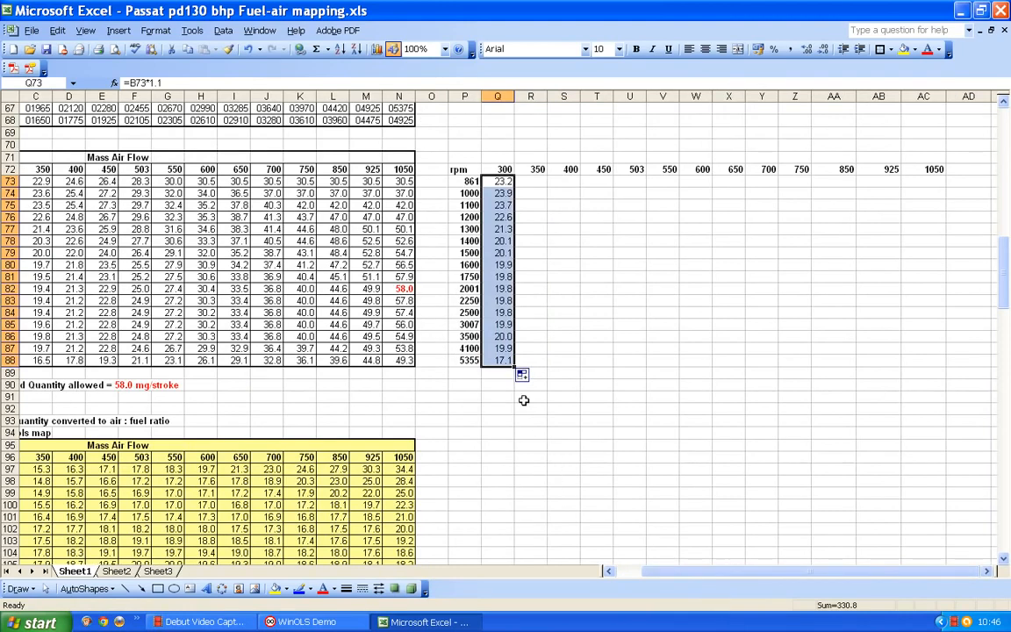
pyautogui.moveTo(515, 366); pyautogui.dragTo(933, 366)
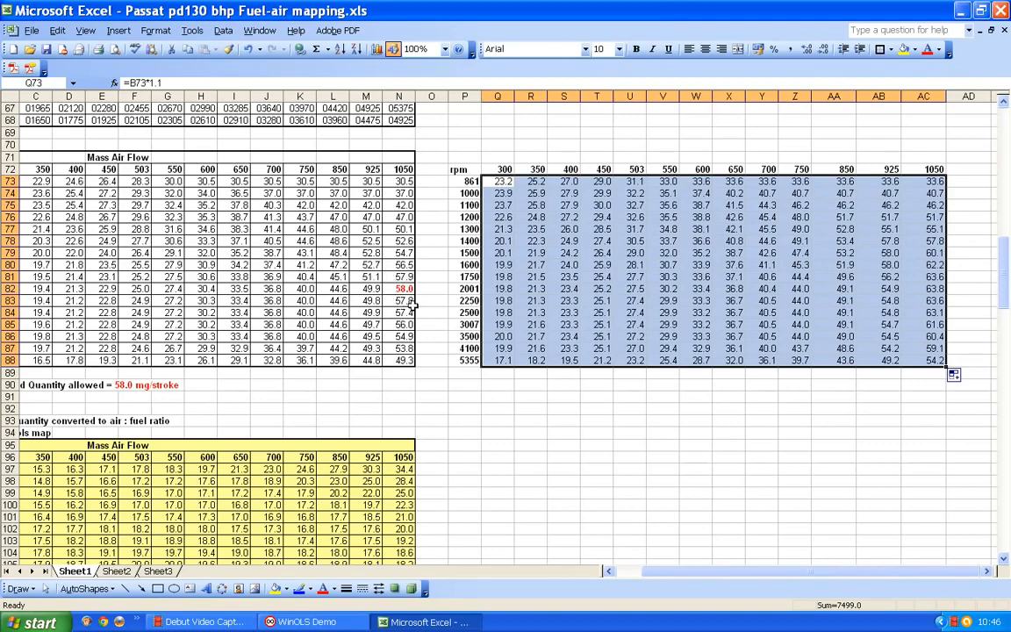
pyautogui.scroll(1, 409, 303)
pyautogui.scroll(-1, 411, 303)
# Step: Change the multiplier in Q73 so that the formula reads =B73*1.2
pyautogui.click(504, 183)
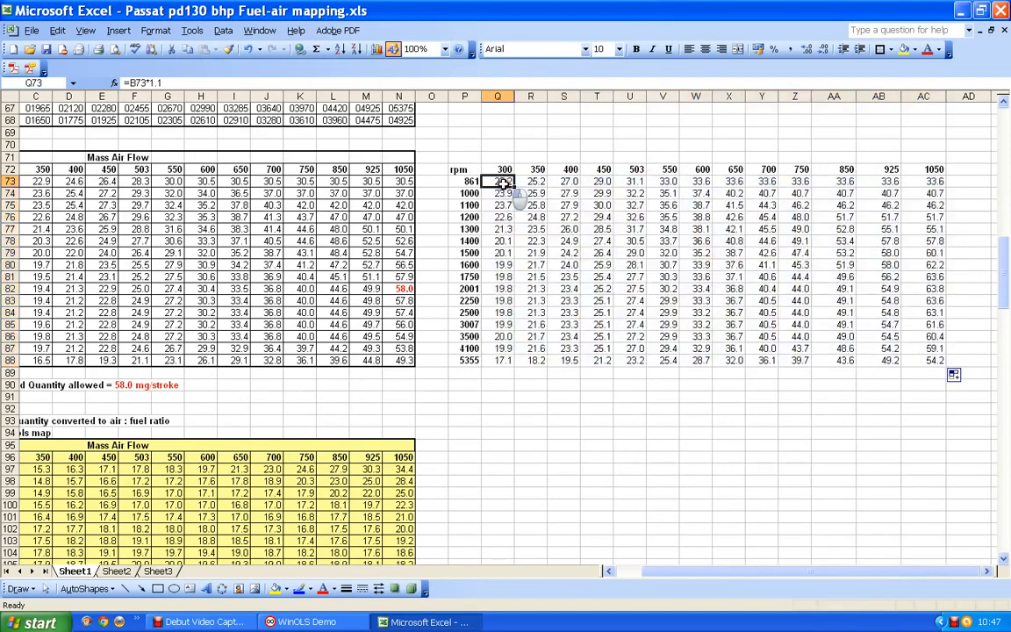
pyautogui.click(167, 83)
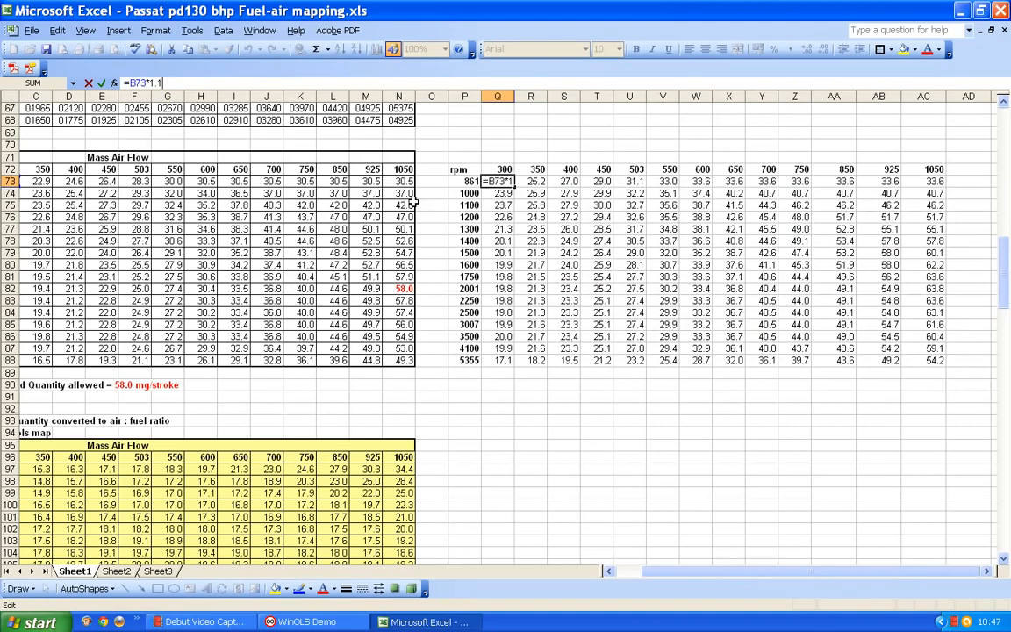
pyautogui.press('BackSpace')
pyautogui.press('BackSpace')
pyautogui.press('Return')
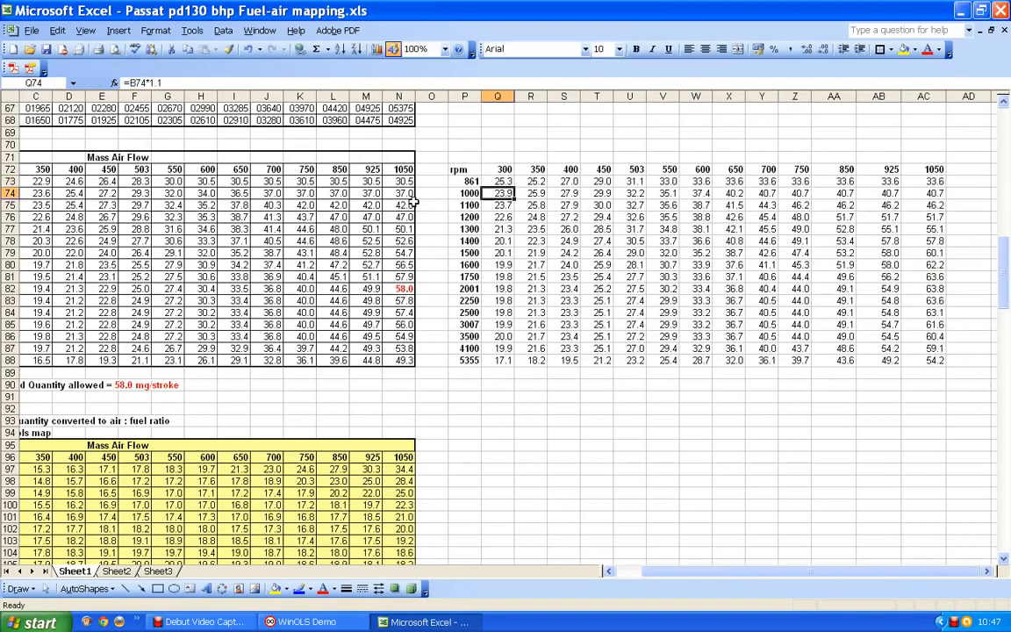
# Step: Fill the Q73 formula with the 1.2 multiplier through the whole copied table, down to row 88 and across to column AC
pyautogui.click(512, 182)
pyautogui.moveTo(514, 185); pyautogui.dragTo(517, 348)
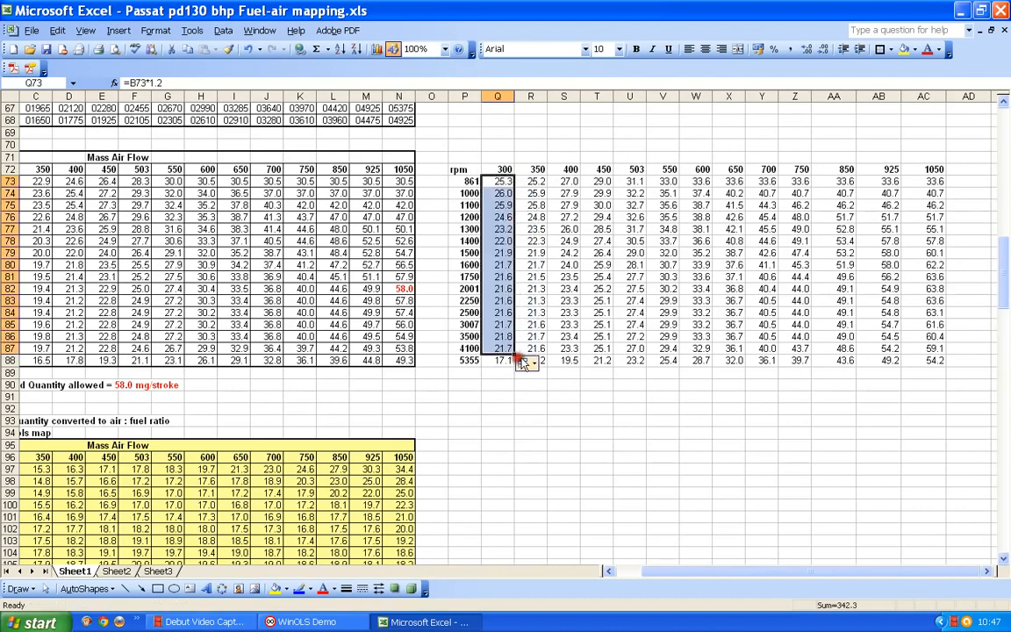
pyautogui.click(511, 322)
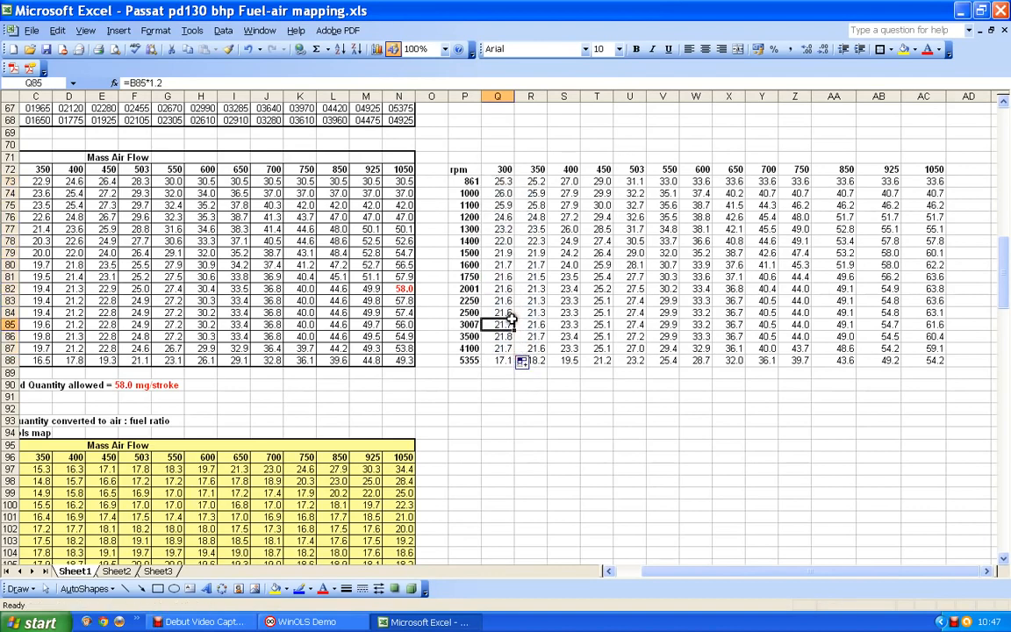
pyautogui.click(506, 182)
pyautogui.moveTo(516, 182); pyautogui.dragTo(931, 367)
pyautogui.click(936, 276)
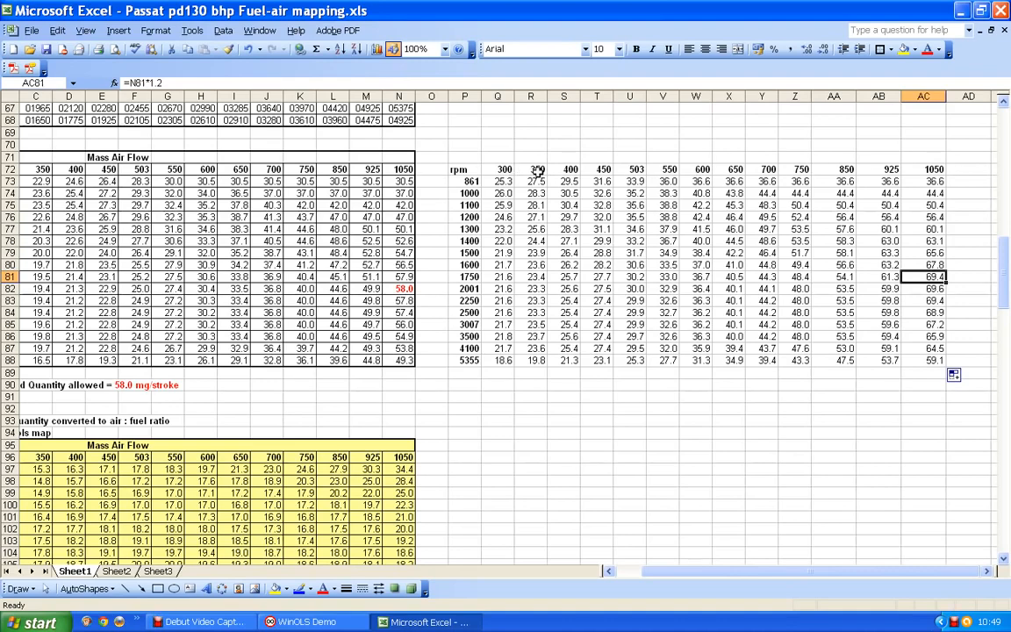
# Step: Compare the scaled injected quantity table with the original quantities and the yellow air-to-fuel ratio table, and glance at the boost map further down
pyautogui.scroll(-2, 538, 170)
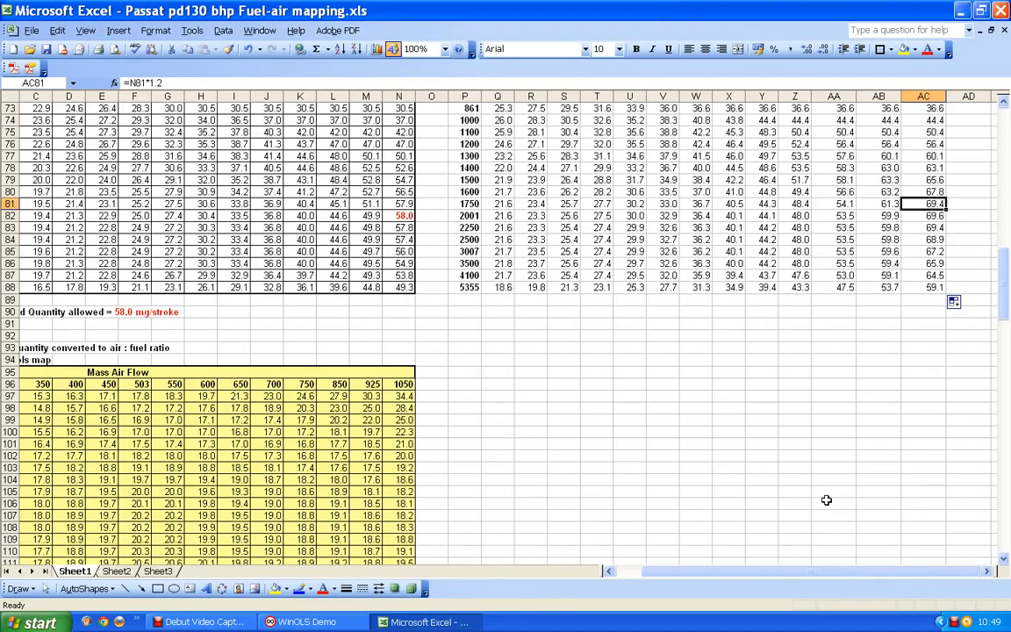
pyautogui.scroll(-1, 737, 459)
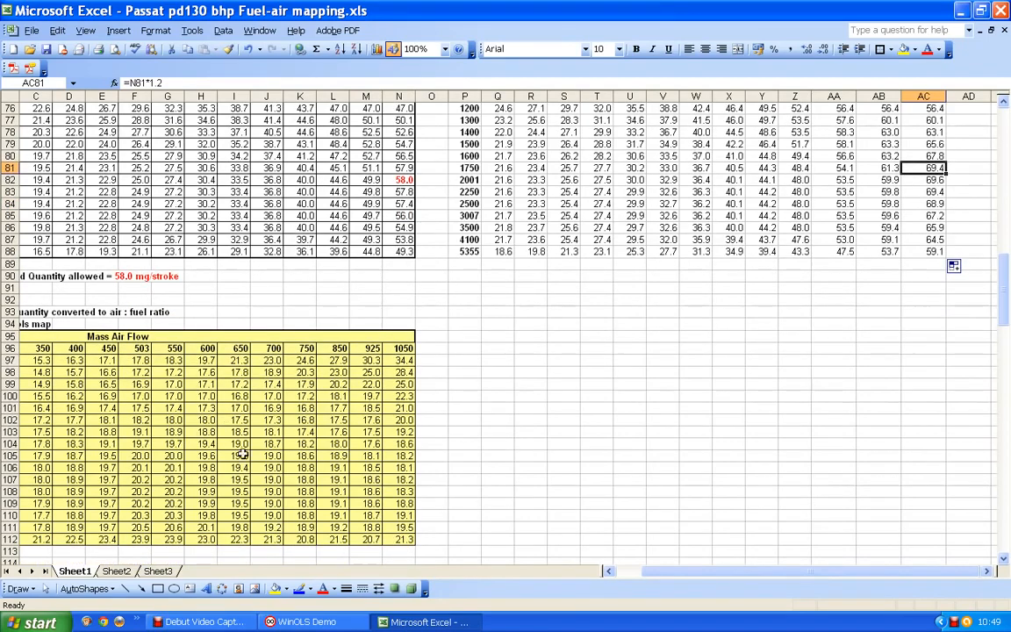
pyautogui.scroll(5, 715, 451)
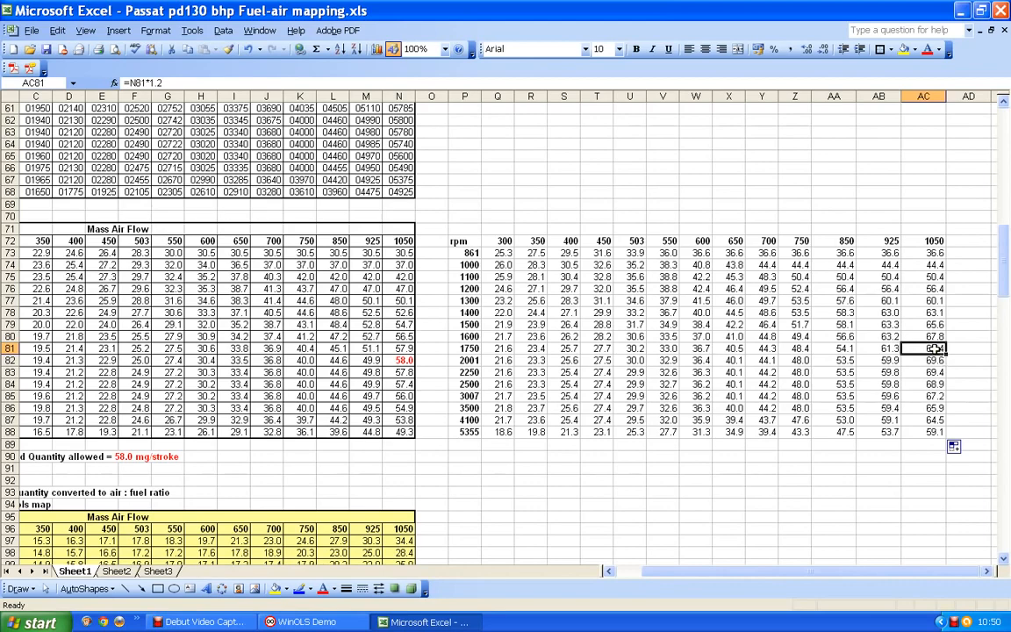
pyautogui.scroll(-7, 934, 348)
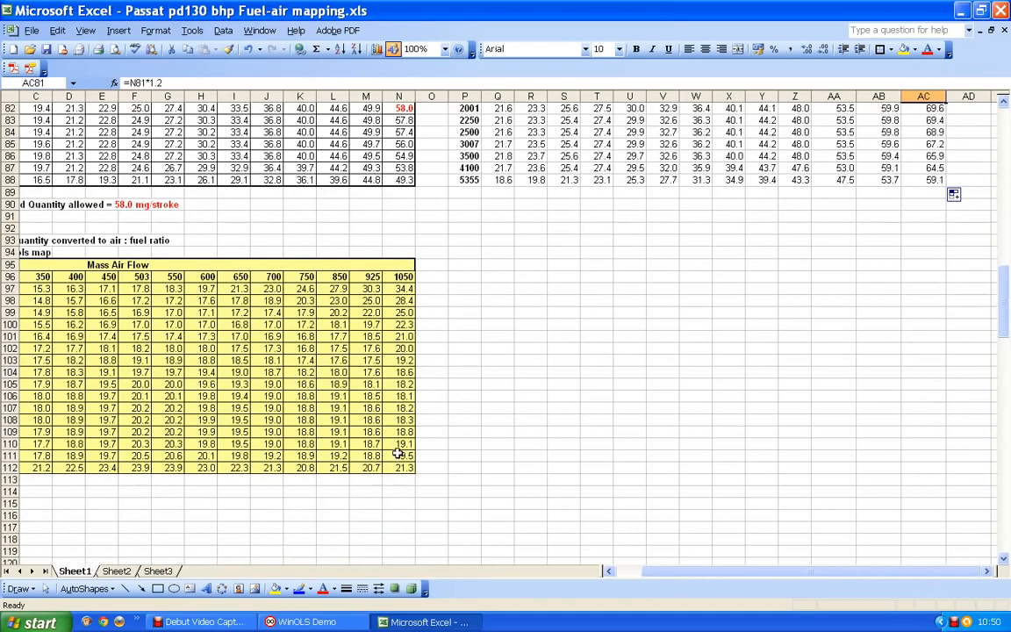
pyautogui.scroll(6, 801, 379)
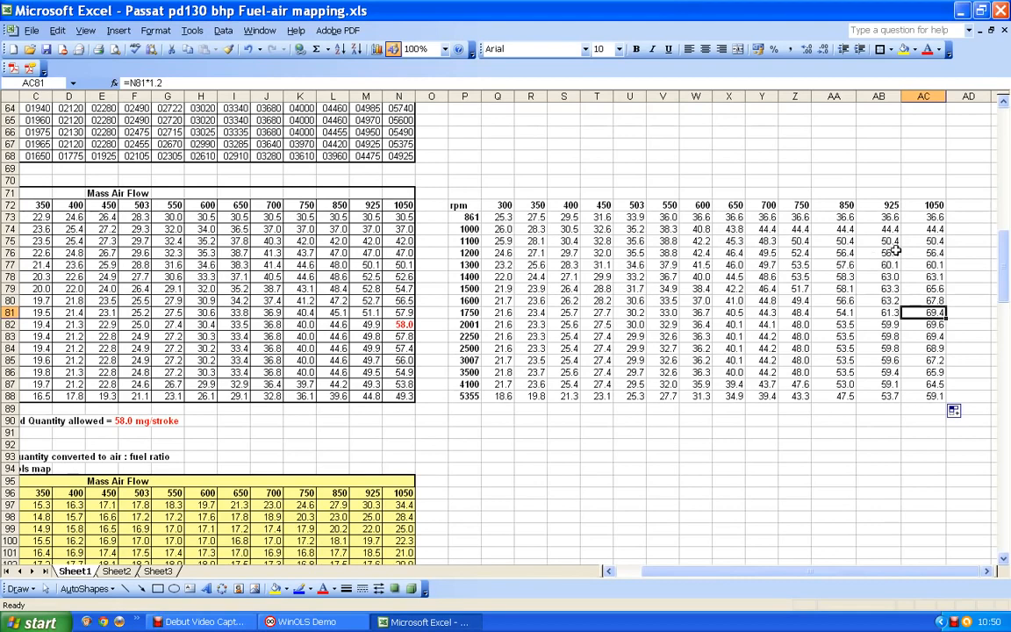
pyautogui.scroll(-1, 822, 270)
pyautogui.scroll(-3, 822, 269)
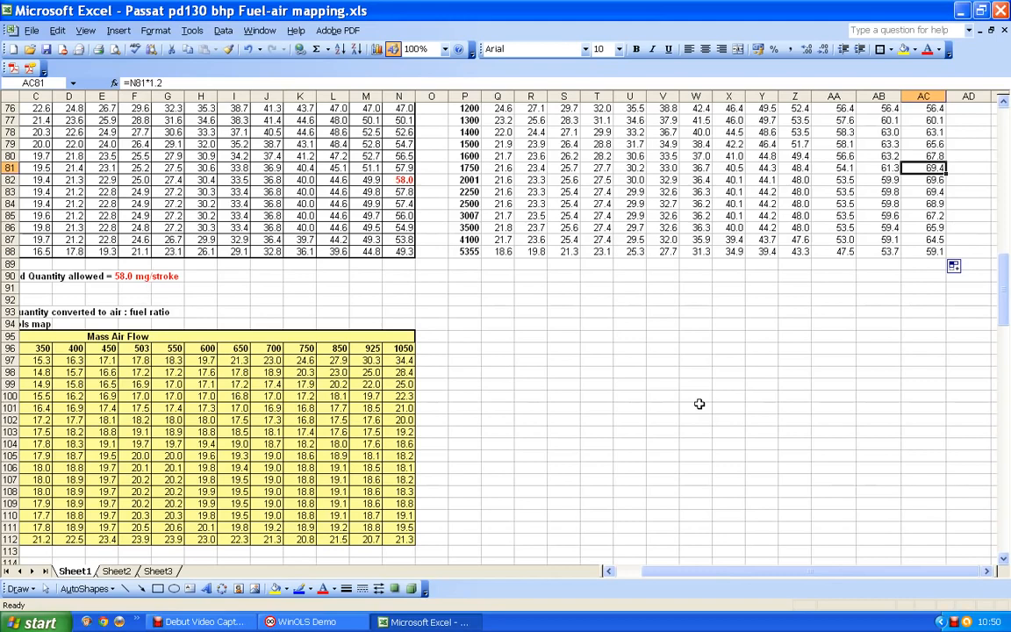
pyautogui.scroll(-1, 689, 382)
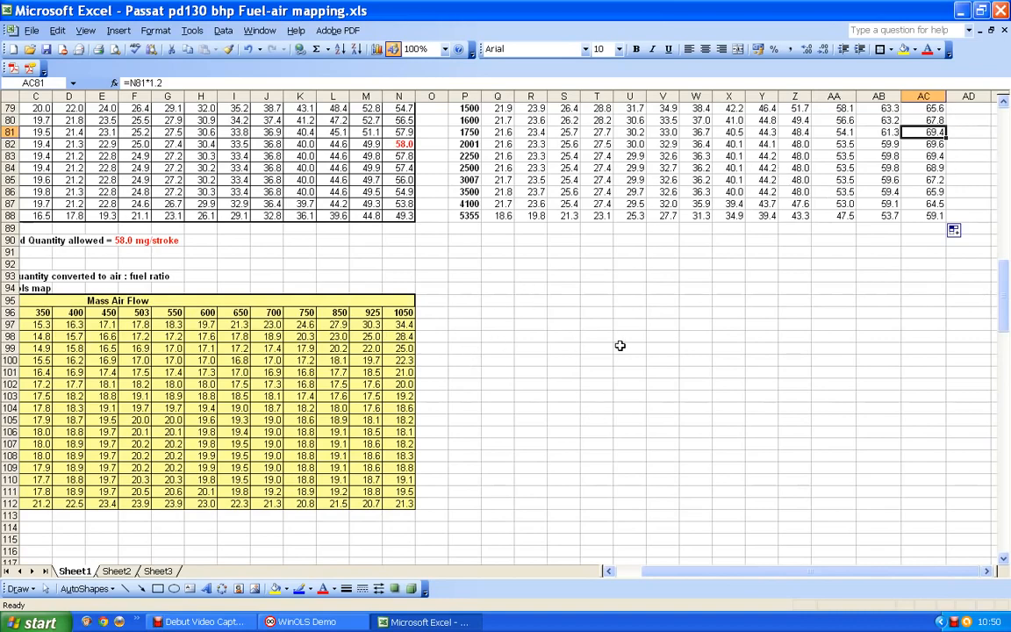
pyautogui.scroll(5, 712, 355)
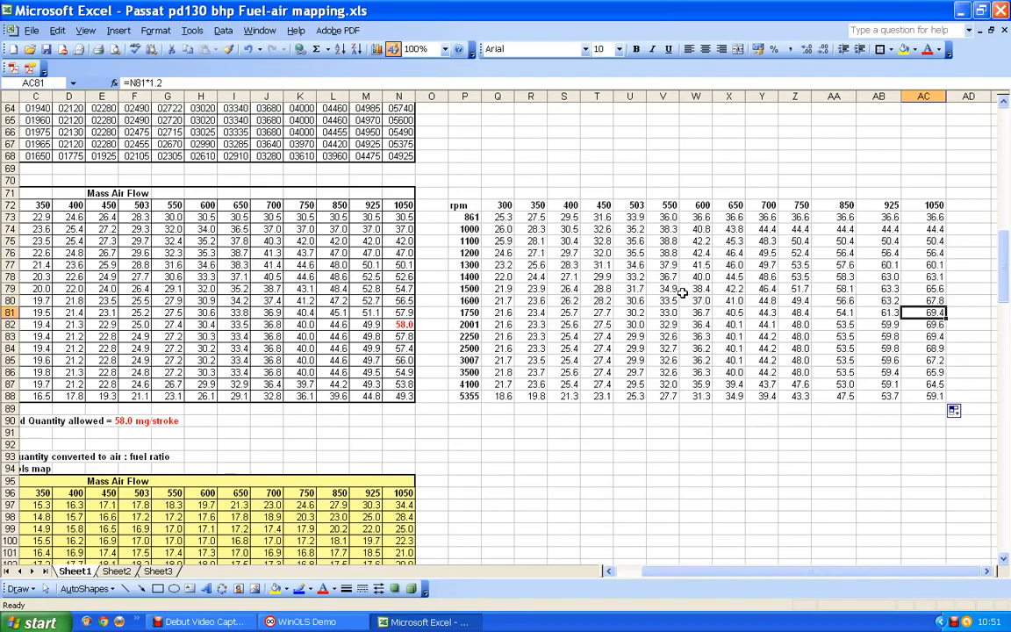
pyautogui.scroll(-20, 681, 288)
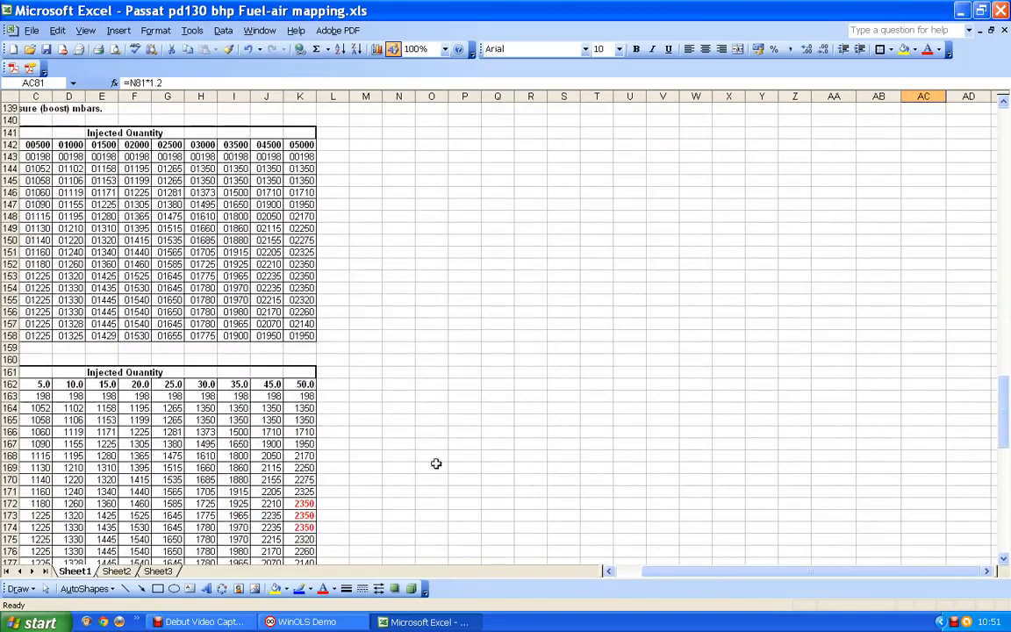
pyautogui.scroll(18, 619, 403)
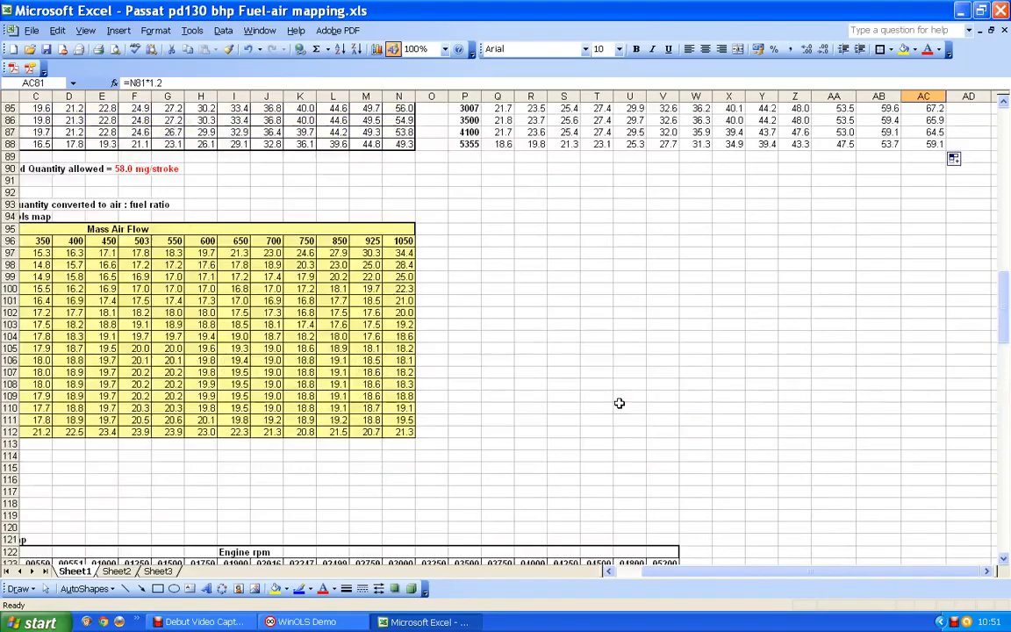
pyautogui.scroll(5, 619, 403)
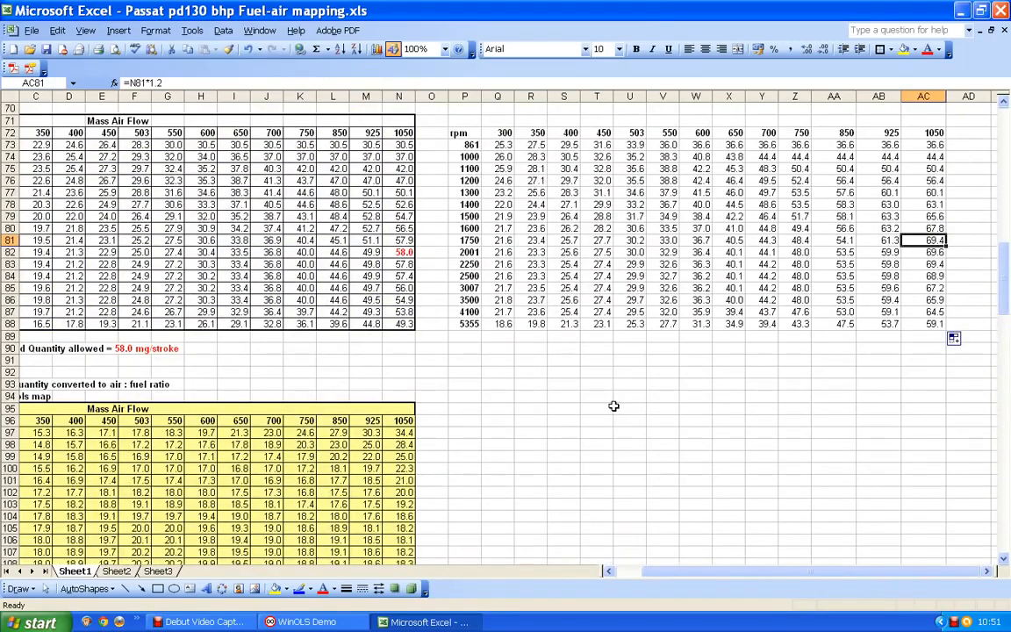